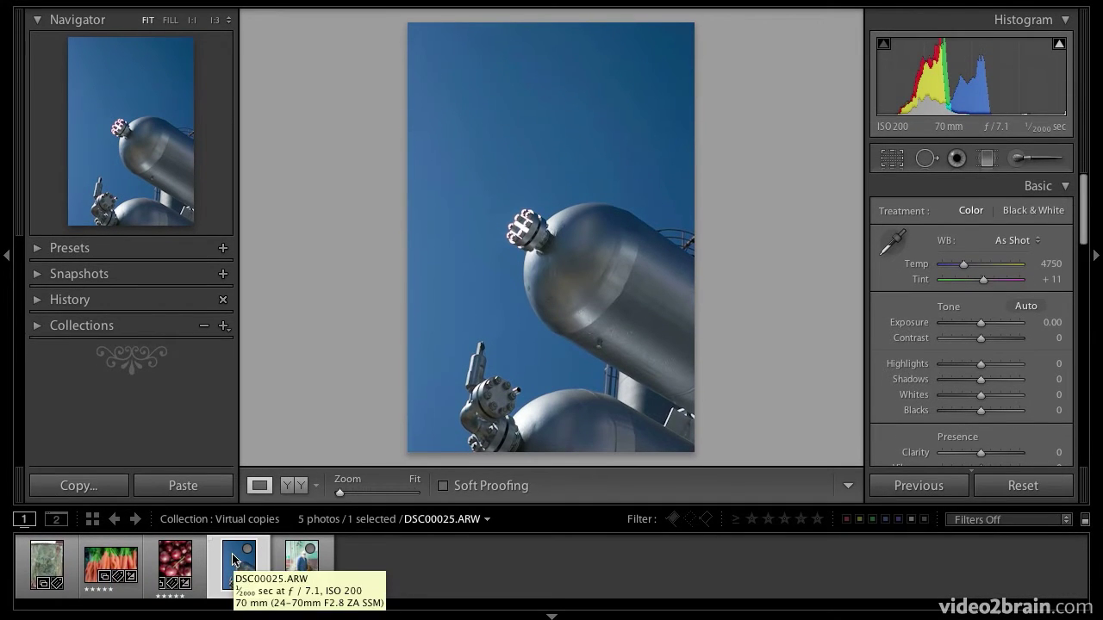
- Create three virtual copies of the tank photo DSC00025.ARW, bringing the collection to 8 photos
{"action": "right_click", "coordinate": [232, 560]}
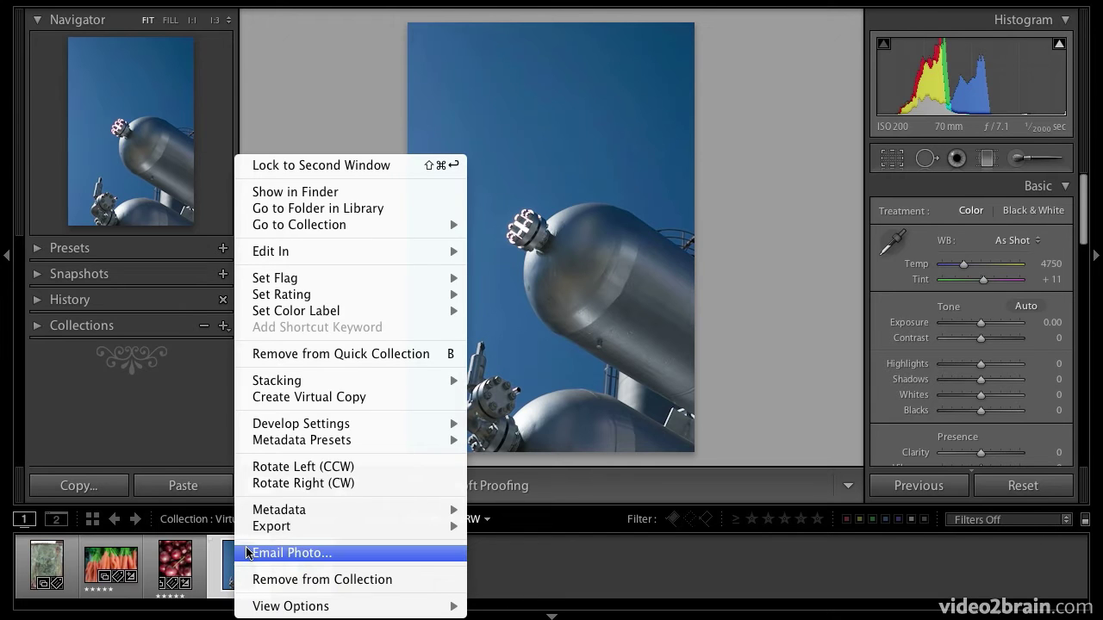
{"action": "left_click", "coordinate": [296, 398]}
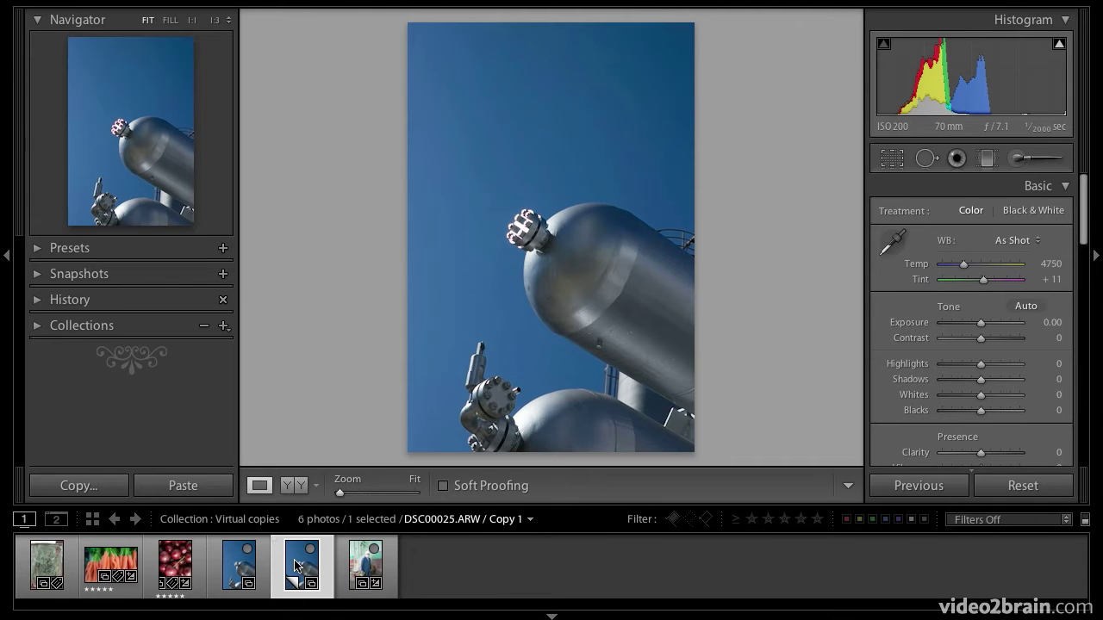
{"action": "right_click", "coordinate": [250, 569]}
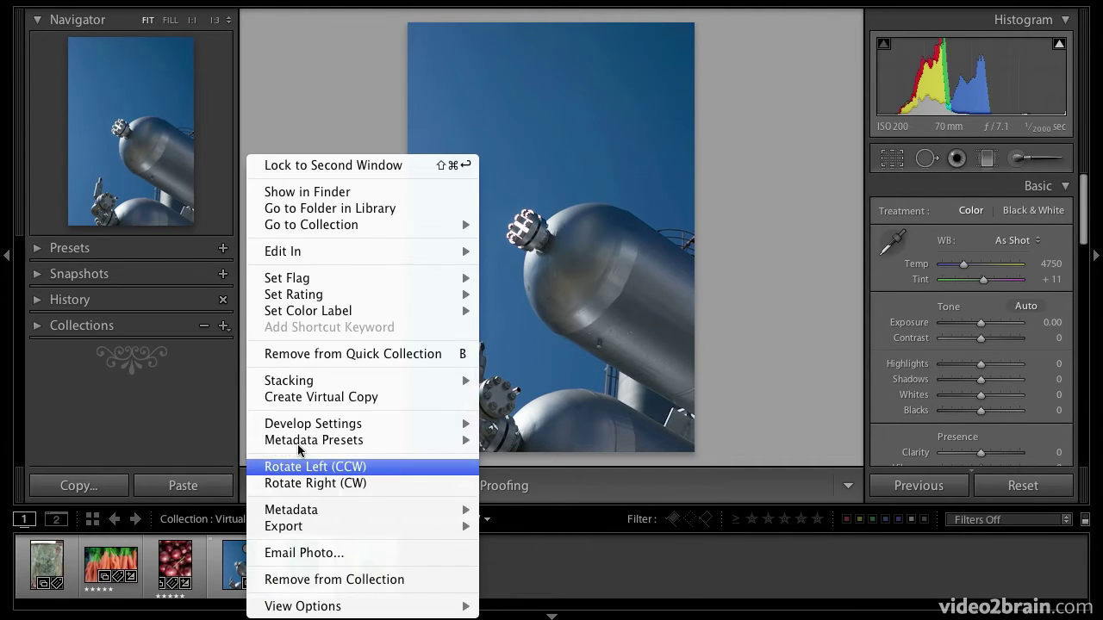
{"action": "left_click", "coordinate": [306, 397]}
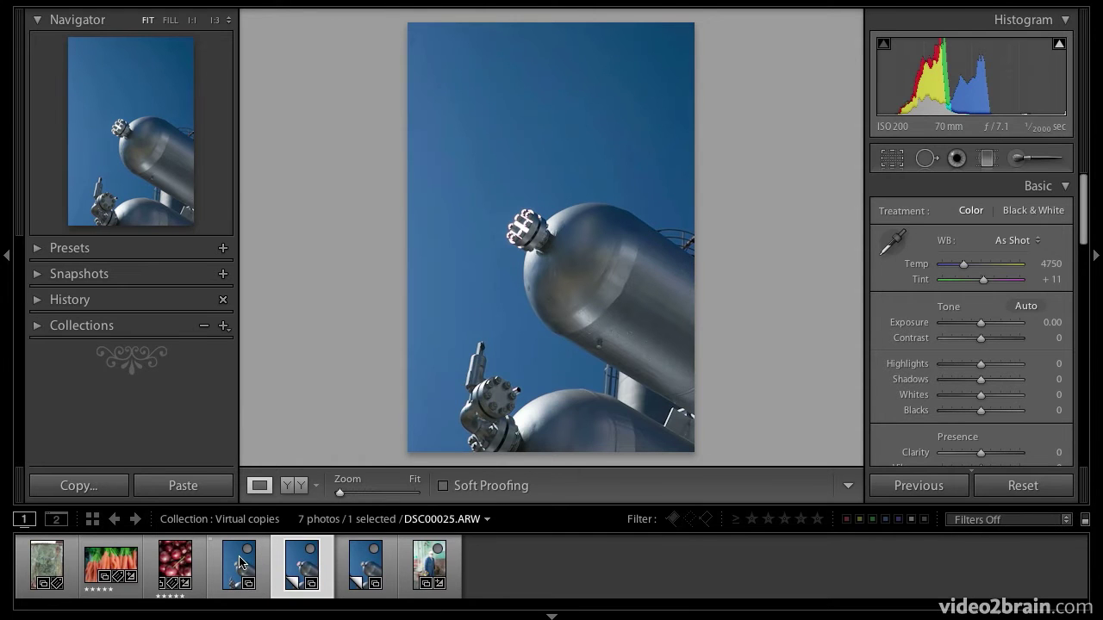
{"action": "right_click", "coordinate": [239, 562]}
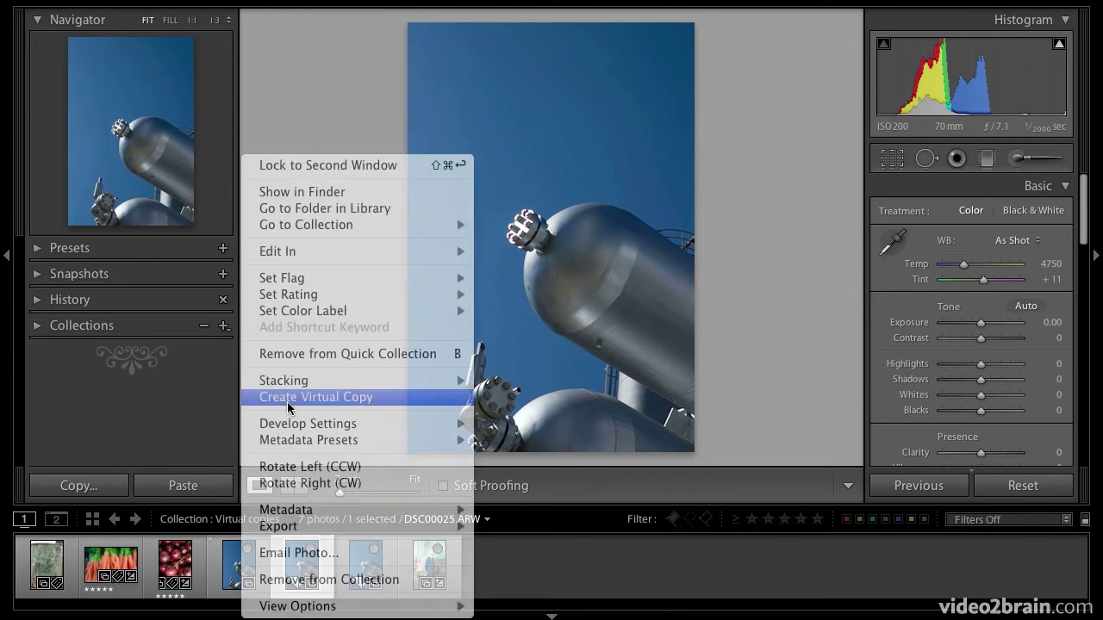
{"action": "left_click", "coordinate": [291, 397]}
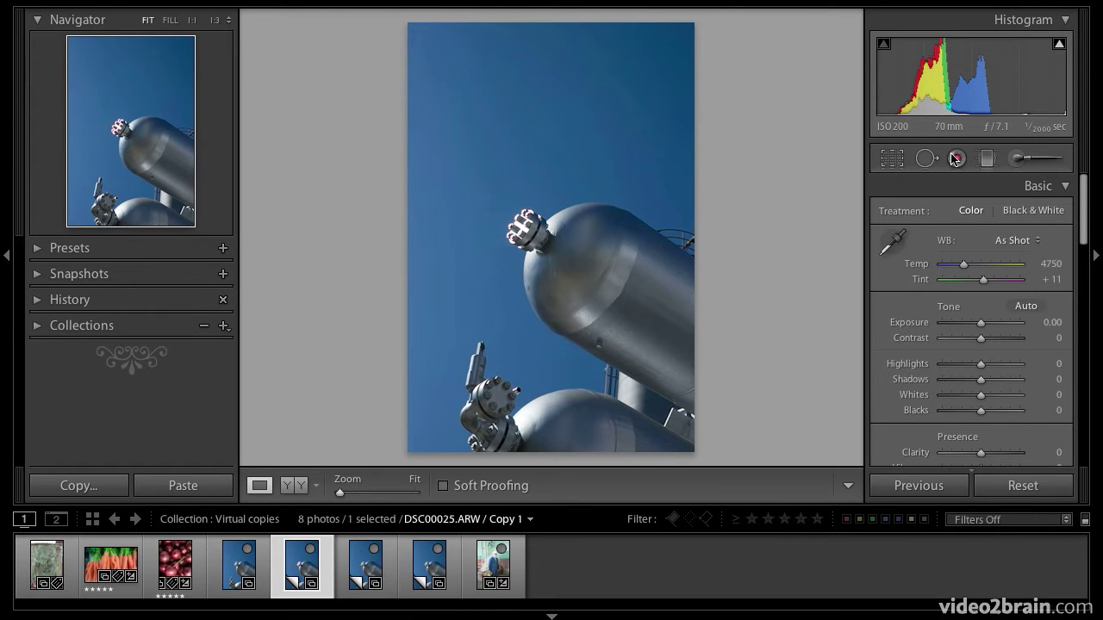
- Crop Copy 1 to a close-up of the tank's bolted flange, then select Copy 2
{"action": "left_click", "coordinate": [891, 159]}
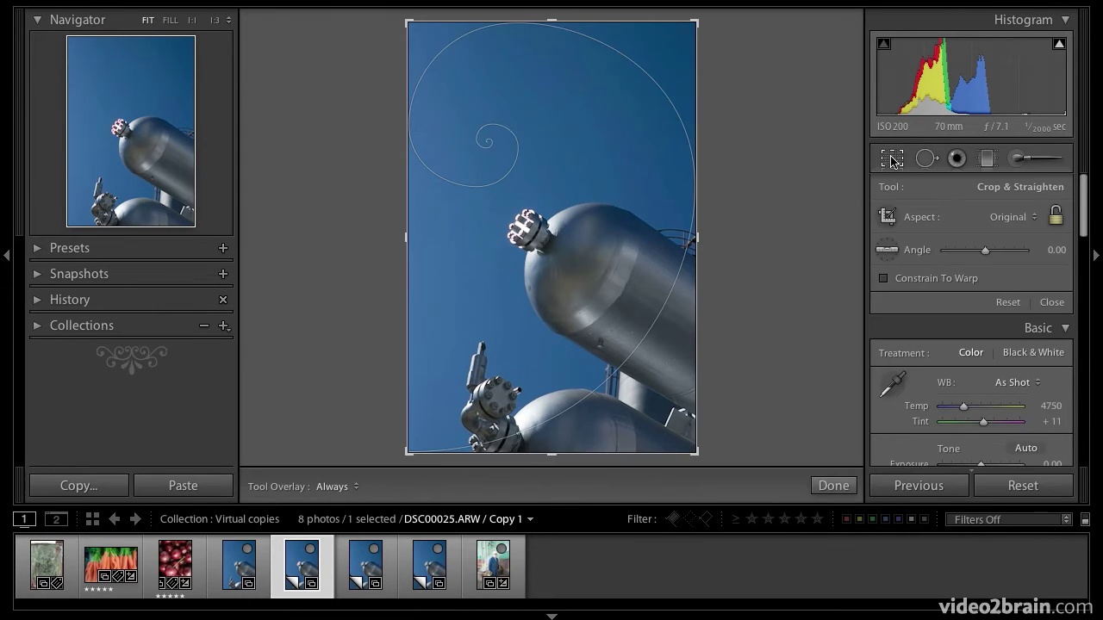
{"action": "left_click_drag", "start_coordinate": [409, 23], "coordinate": [425, 101]}
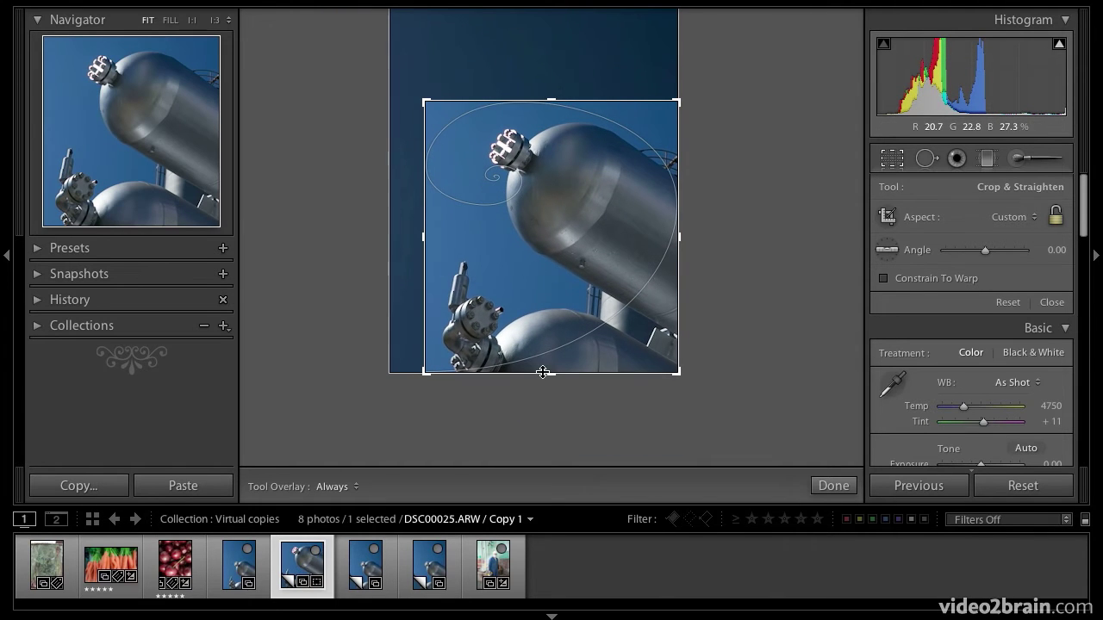
{"action": "left_click_drag", "start_coordinate": [551, 373], "coordinate": [542, 310]}
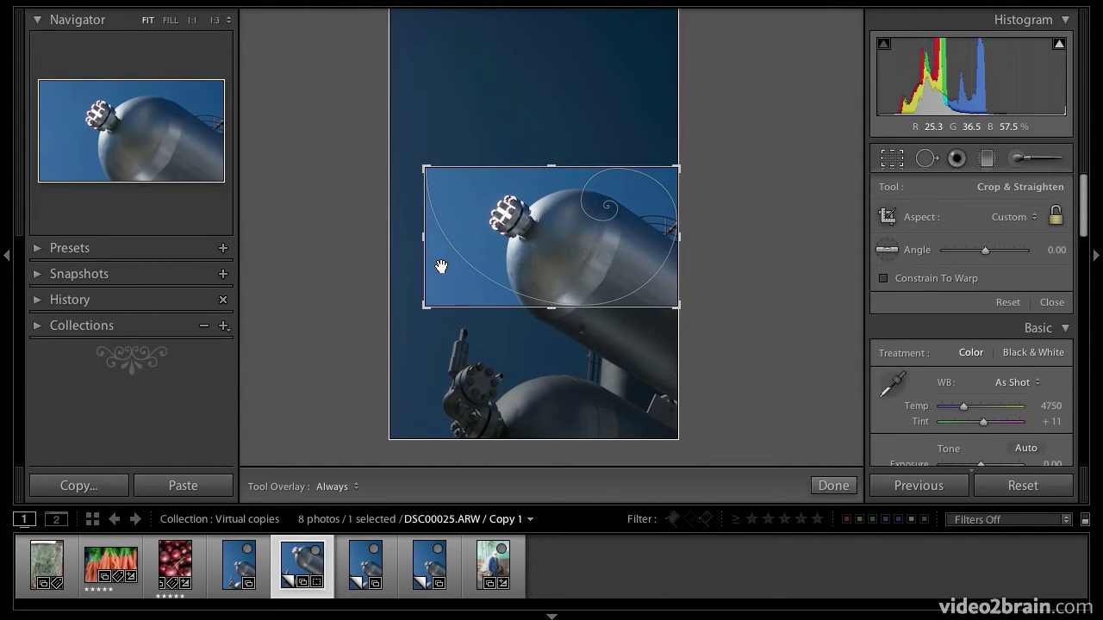
{"action": "left_click_drag", "start_coordinate": [421, 237], "coordinate": [445, 239]}
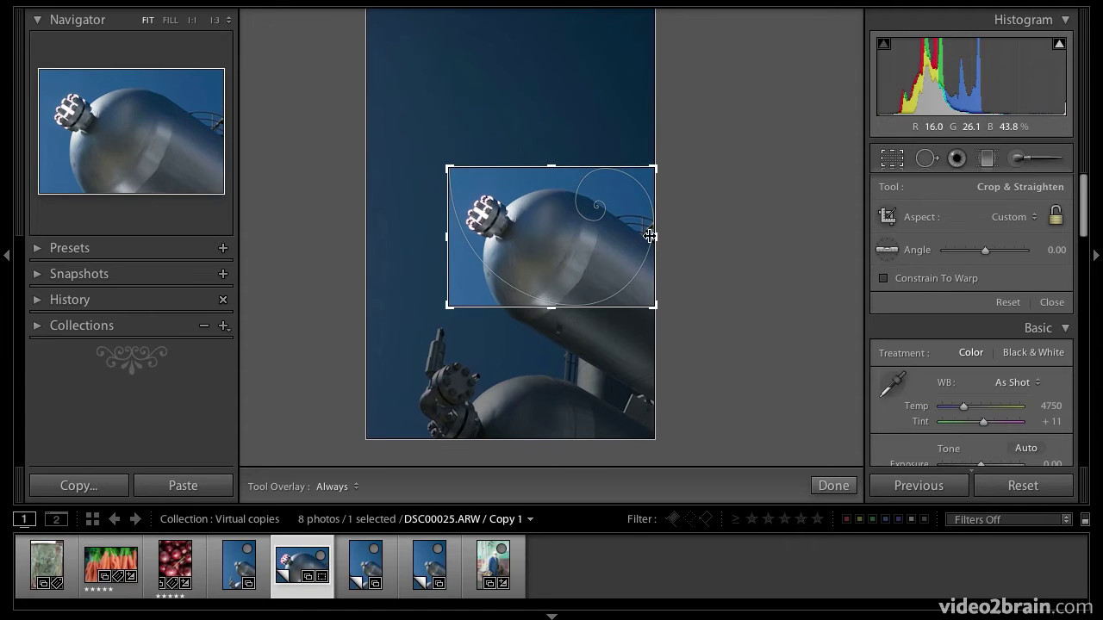
{"action": "left_click_drag", "start_coordinate": [658, 237], "coordinate": [620, 239]}
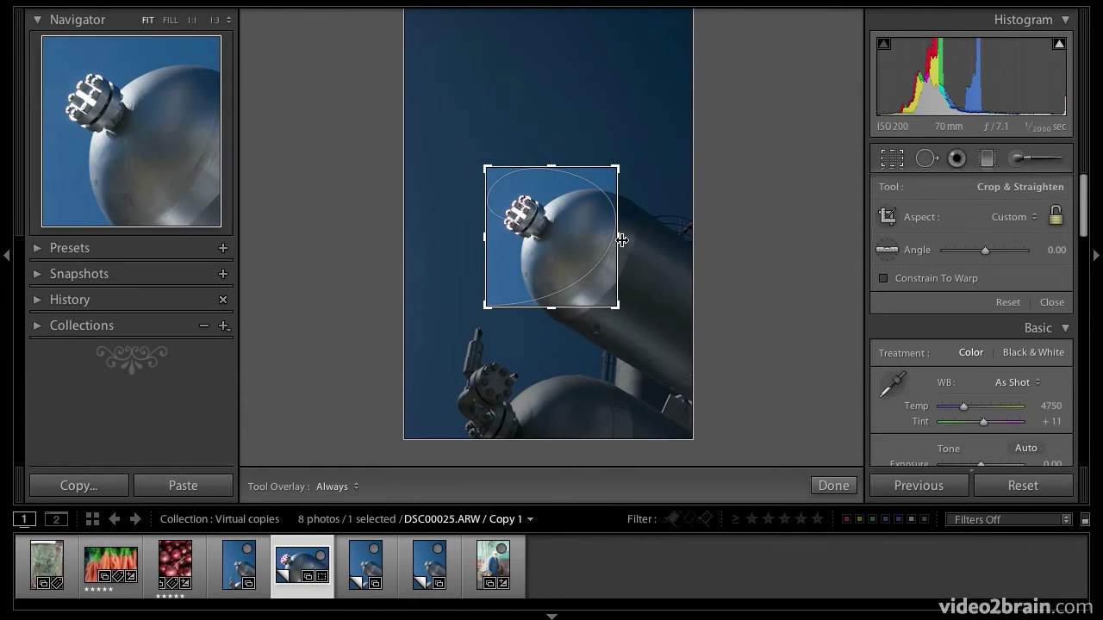
{"action": "key", "text": "Return"}
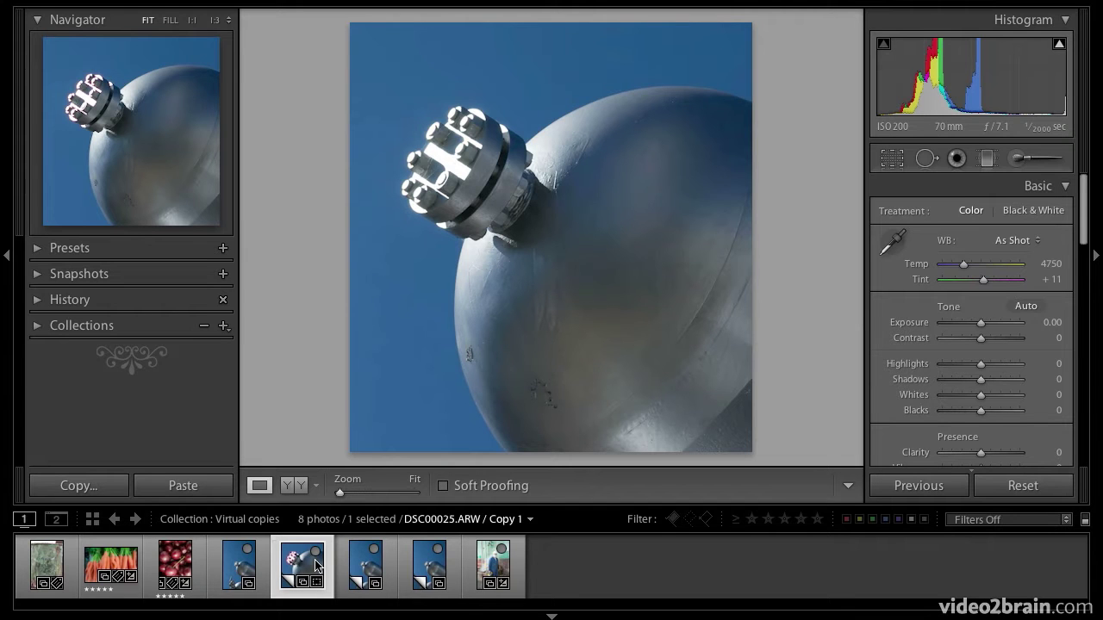
{"action": "left_click", "coordinate": [366, 565]}
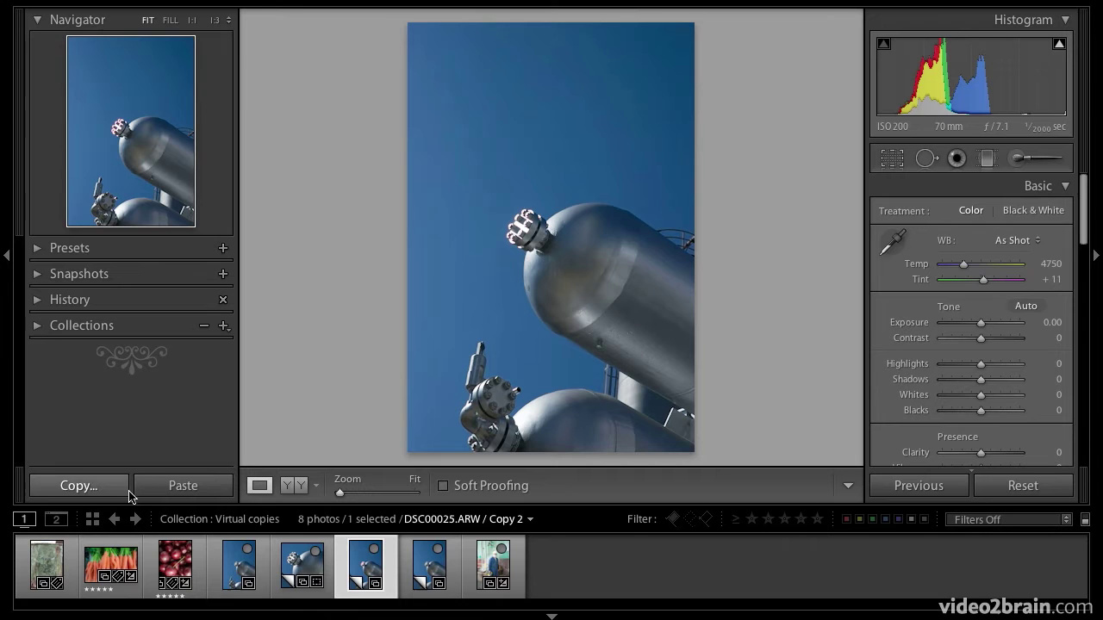
- Apply the Black & White treatment to the second virtual copy
{"action": "scroll", "coordinate": [988, 283], "scroll_direction": "down", "scroll_amount": 1}
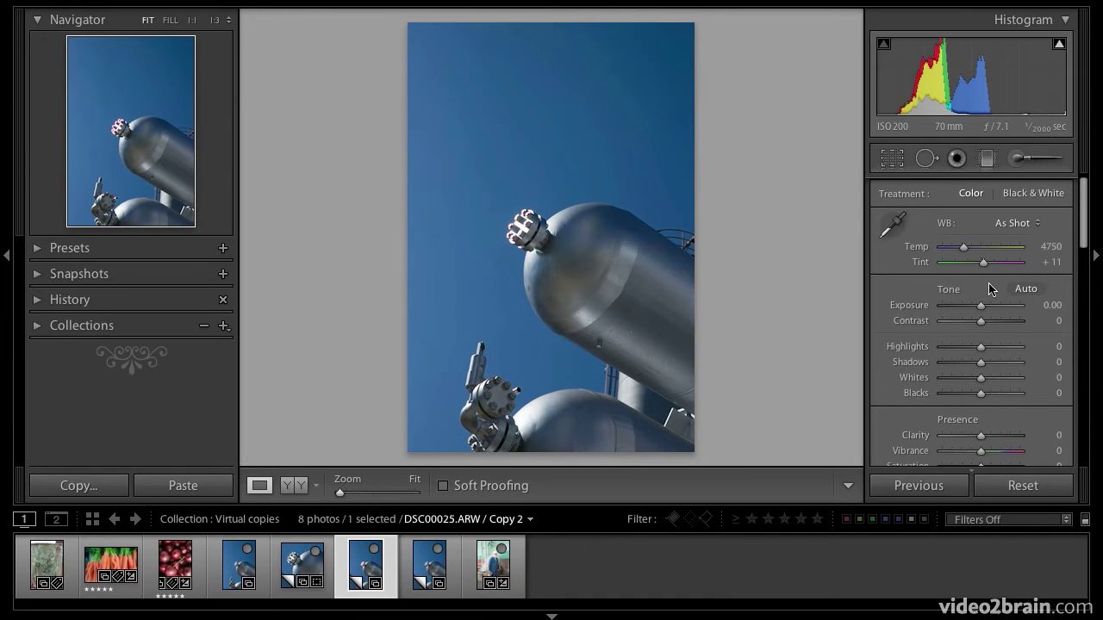
{"action": "scroll", "coordinate": [988, 283], "scroll_direction": "up", "scroll_amount": 1}
{"action": "left_click", "coordinate": [1046, 211]}
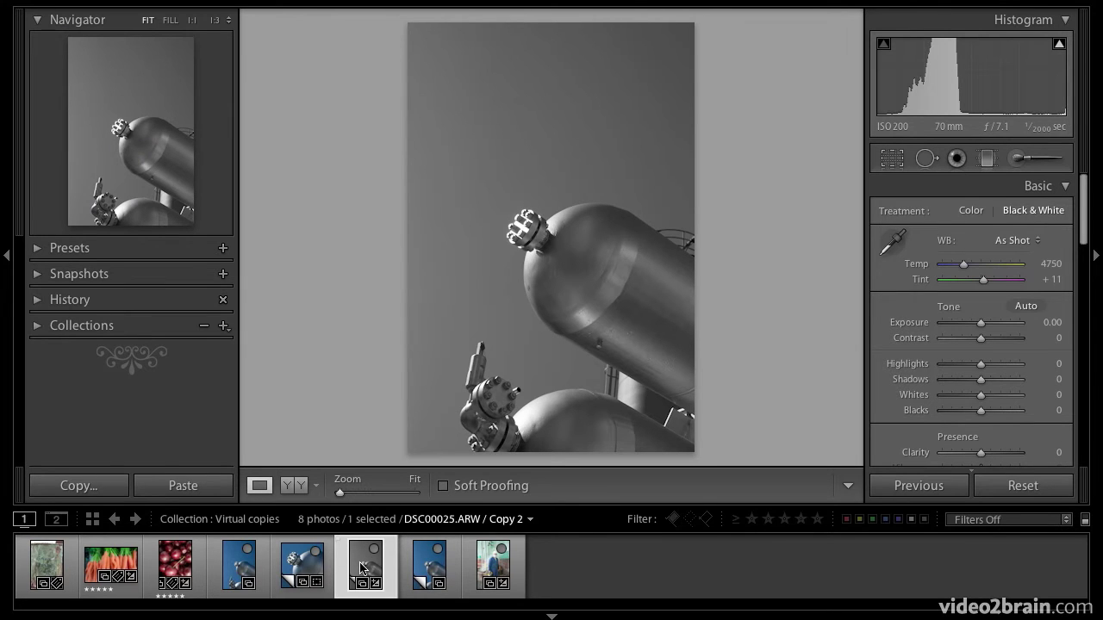
- Give the third virtual copy the Lightroom Color Preset Cross Process 1
{"action": "left_click", "coordinate": [442, 576]}
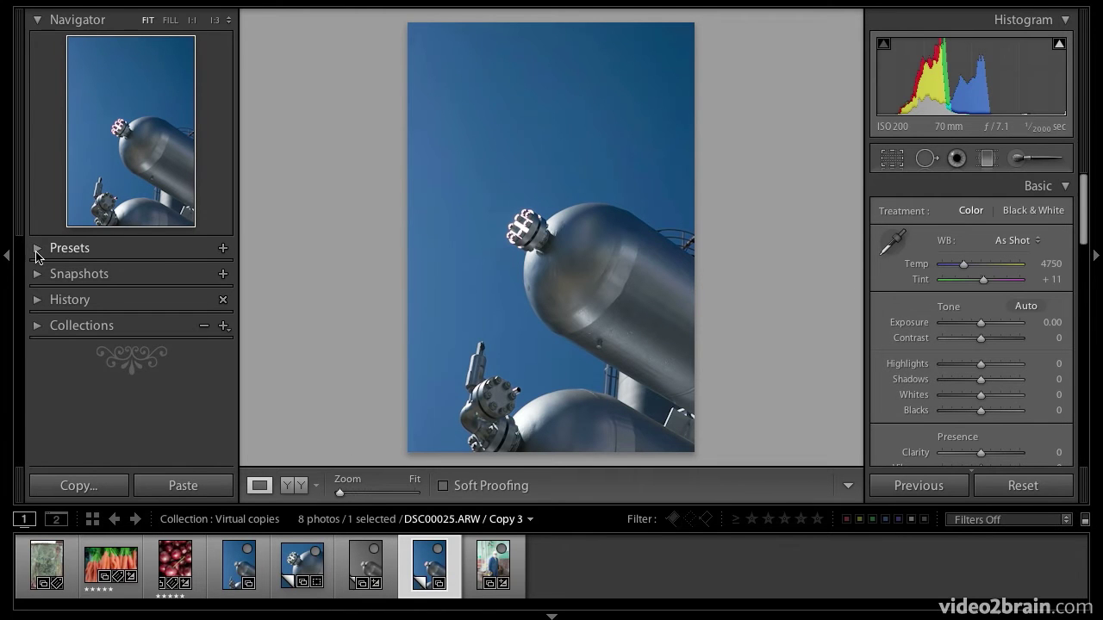
{"action": "left_click", "coordinate": [34, 249]}
{"action": "scroll", "coordinate": [130, 292], "scroll_direction": "down", "scroll_amount": 3}
{"action": "scroll", "coordinate": [129, 305], "scroll_direction": "down", "scroll_amount": 5}
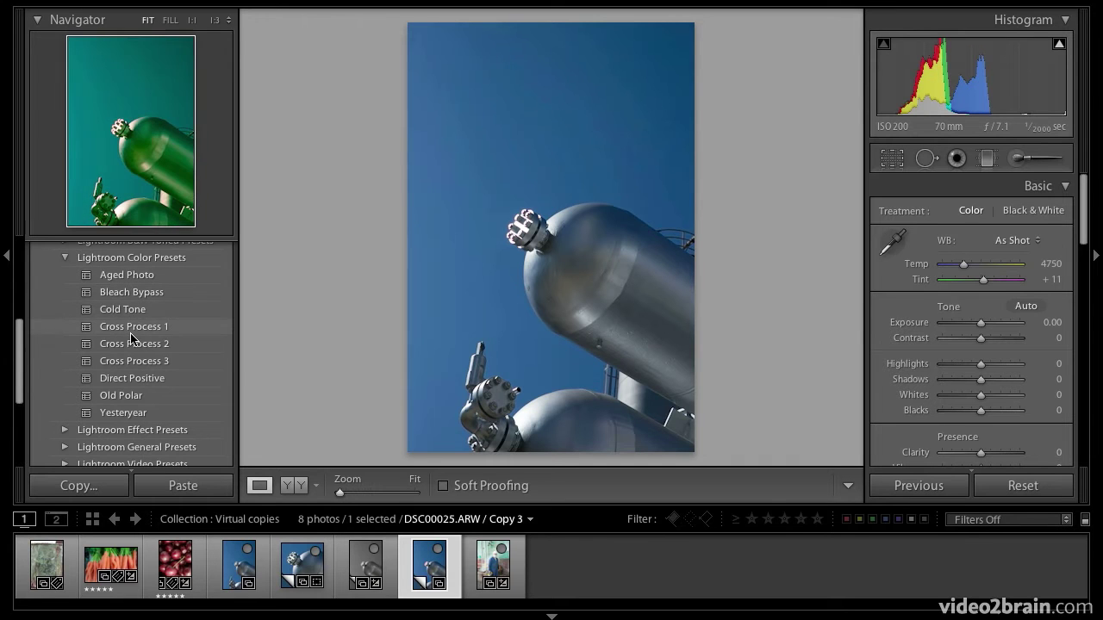
{"action": "left_click", "coordinate": [131, 328]}
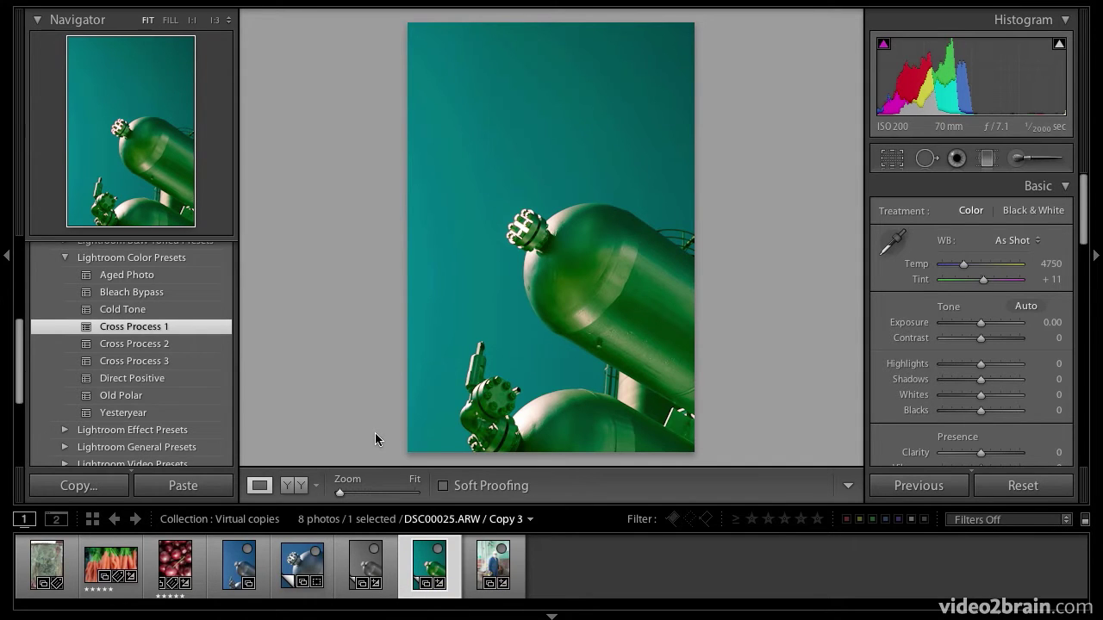
- Group the original tank photo and its three virtual copies into a stack
{"action": "left_click", "coordinate": [241, 567], "text": "shift"}
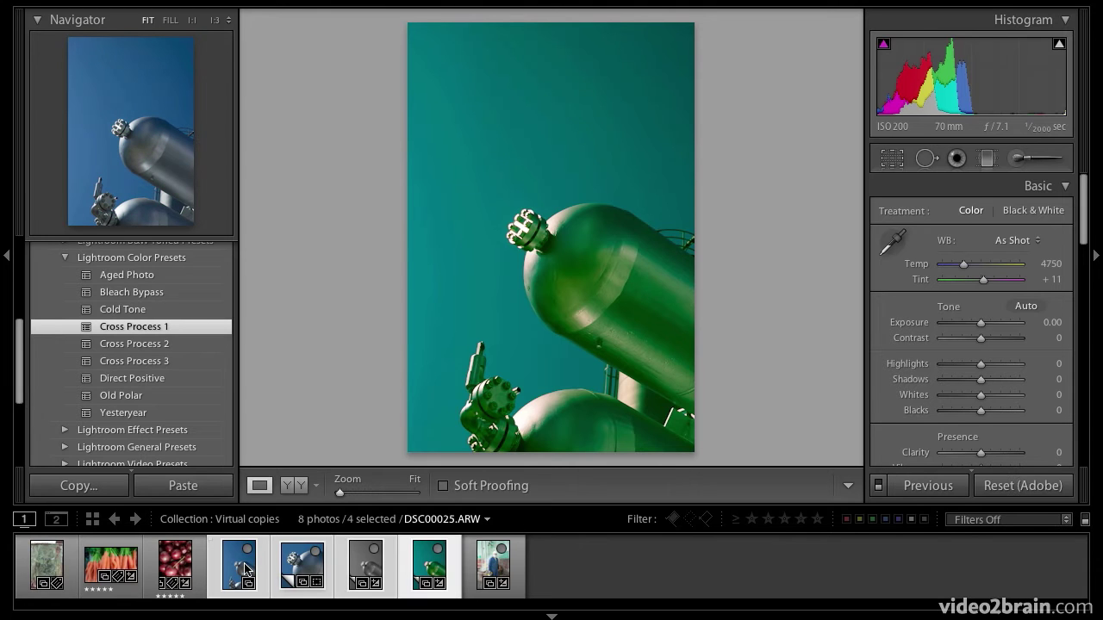
{"action": "right_click", "coordinate": [245, 569]}
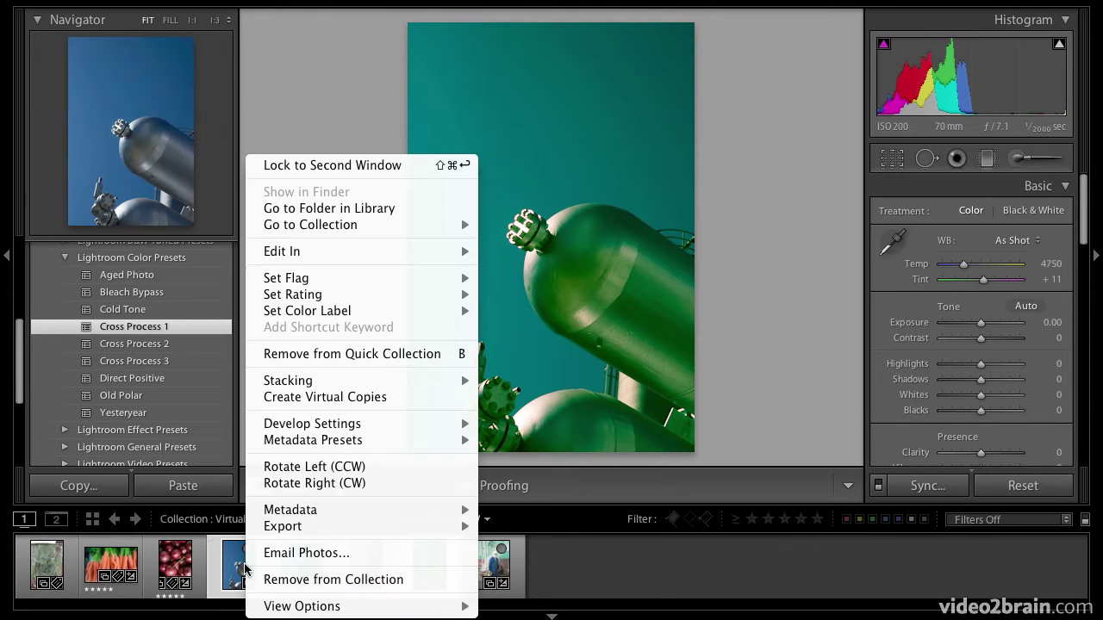
{"action": "mouse_move", "coordinate": [319, 390]}
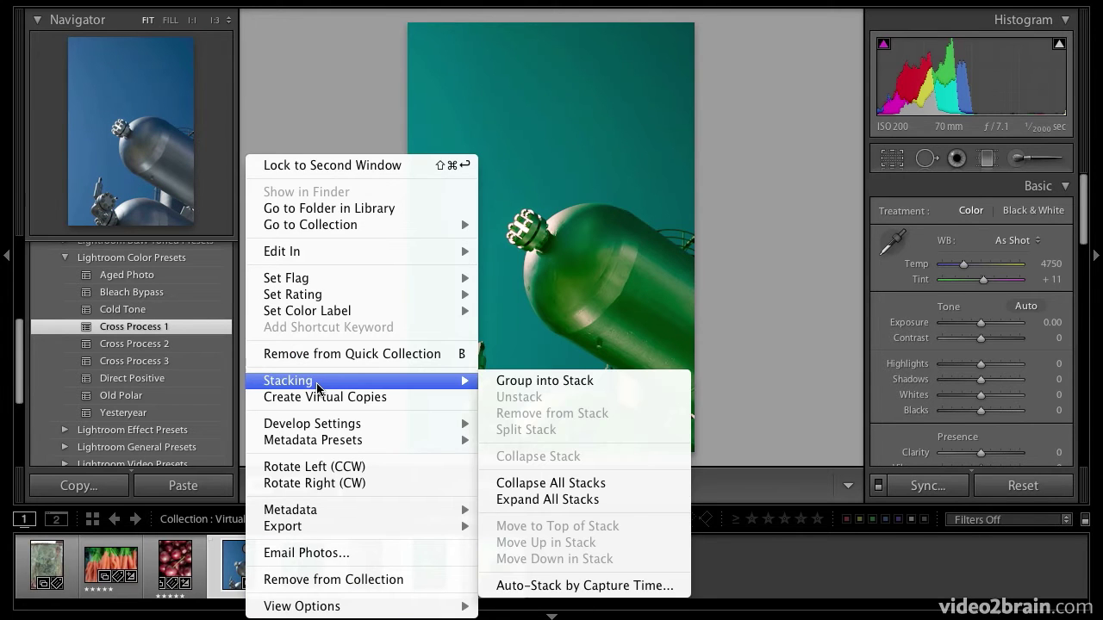
{"action": "left_click", "coordinate": [591, 381]}
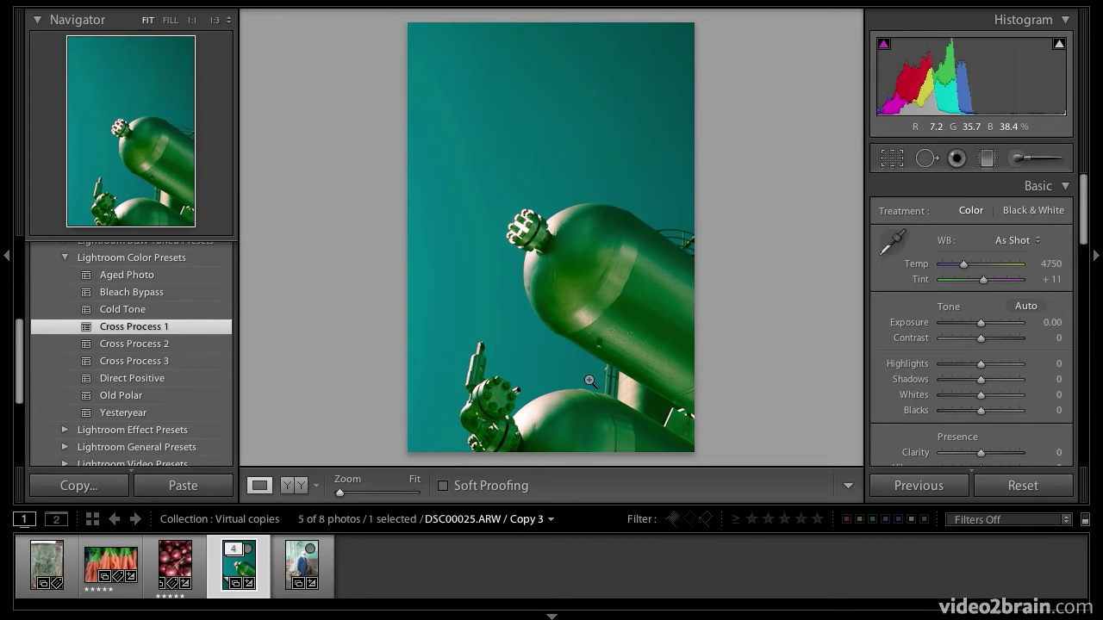
- Expand the tank stack in the Library grid to show all 8 photos, then select the carrots photo
{"action": "key", "text": "g"}
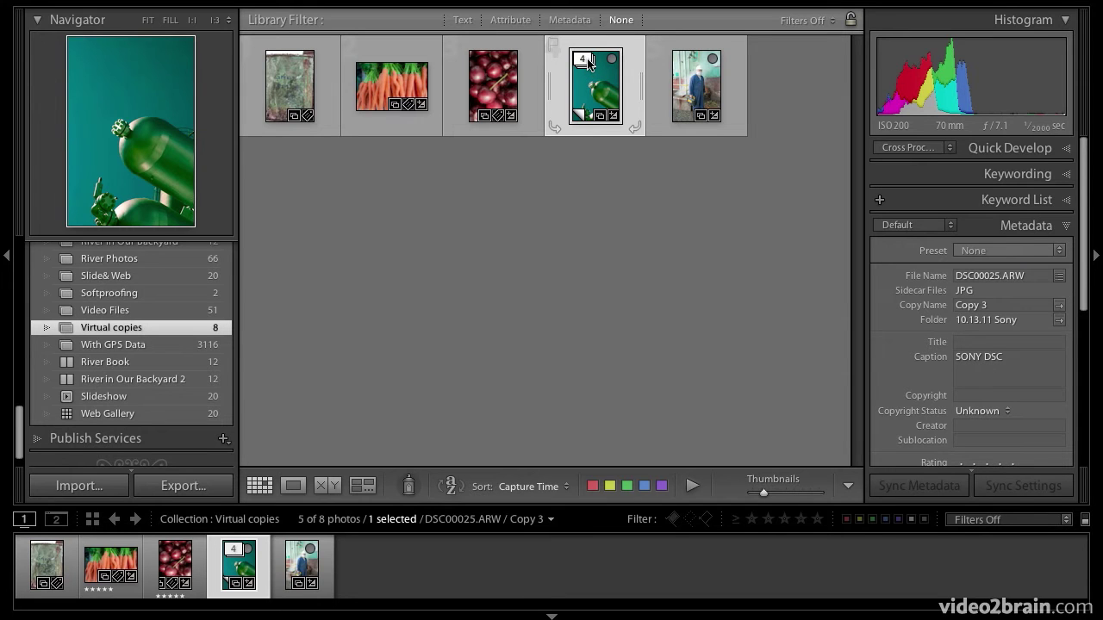
{"action": "left_click", "coordinate": [588, 60]}
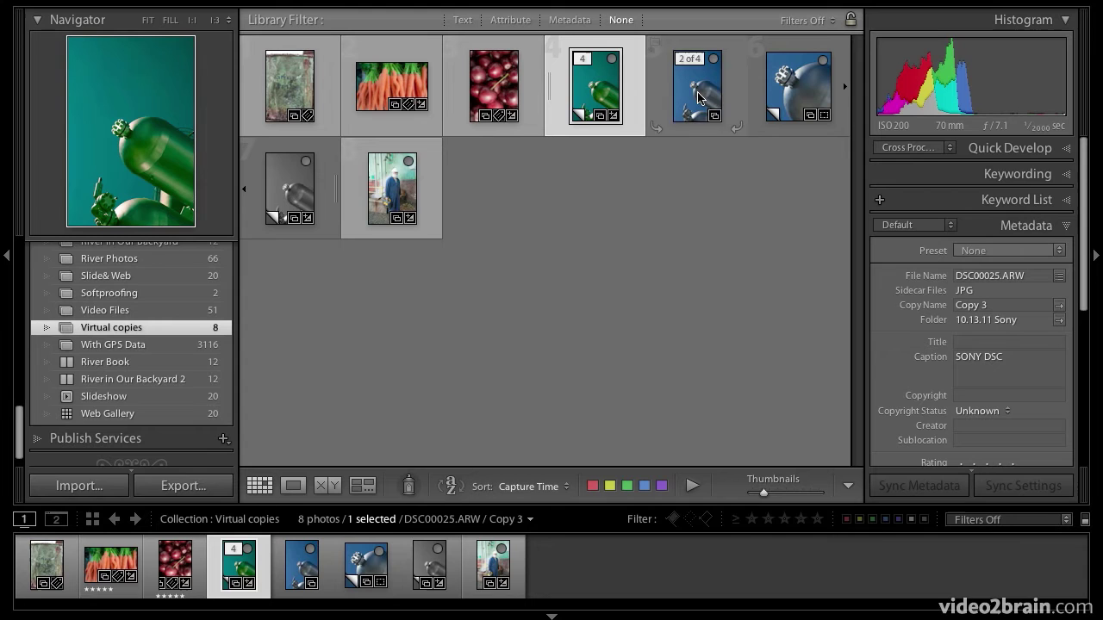
{"action": "left_click", "coordinate": [583, 60]}
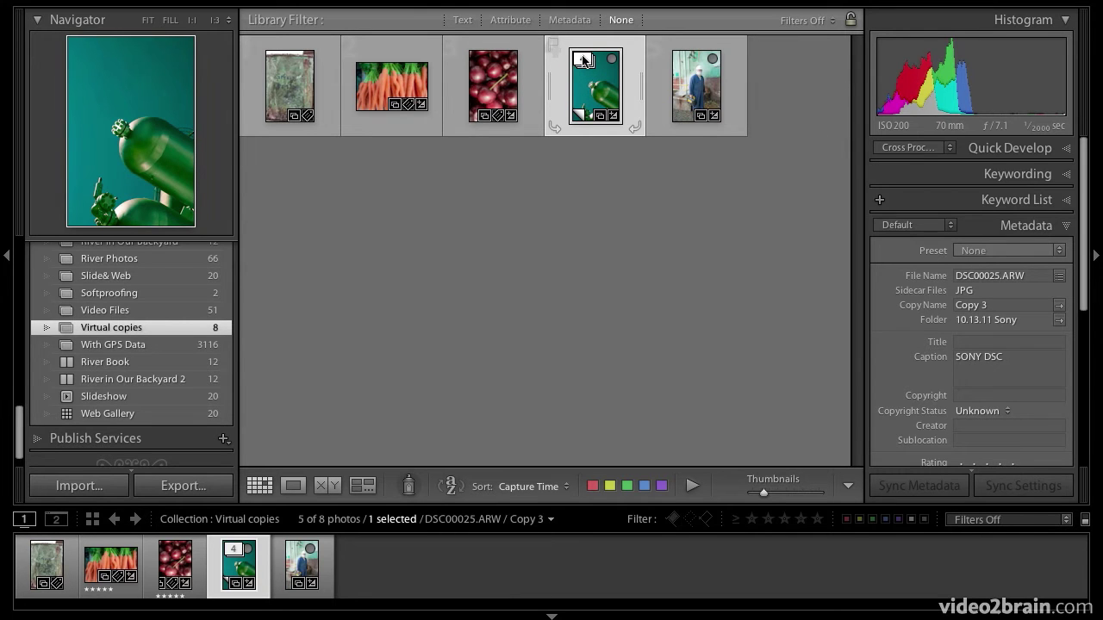
{"action": "left_click", "coordinate": [583, 60]}
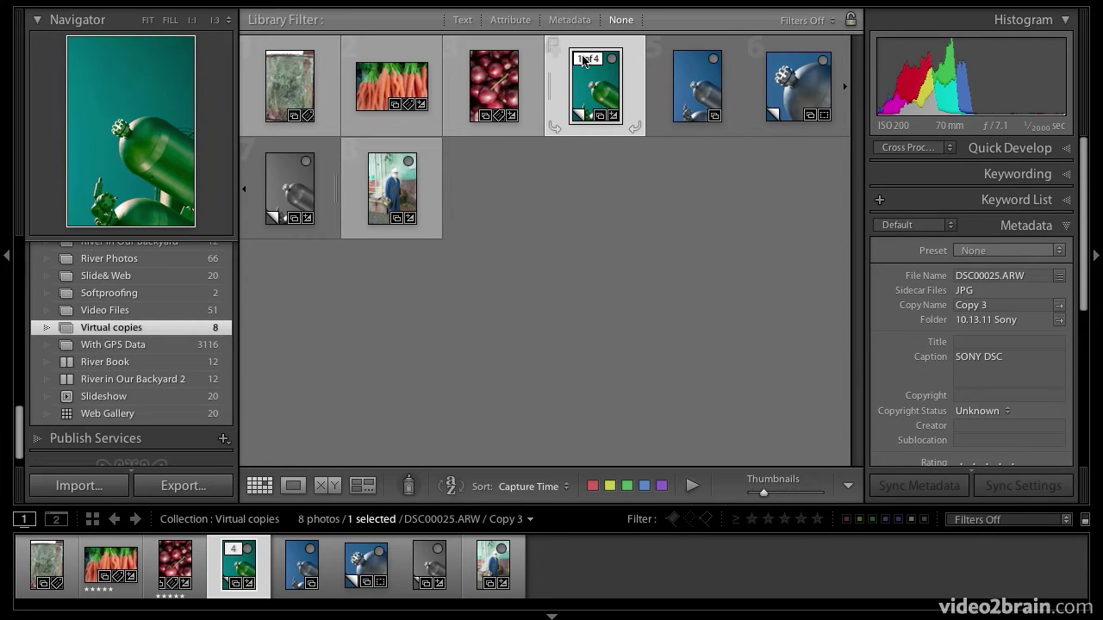
{"action": "left_click", "coordinate": [386, 93]}
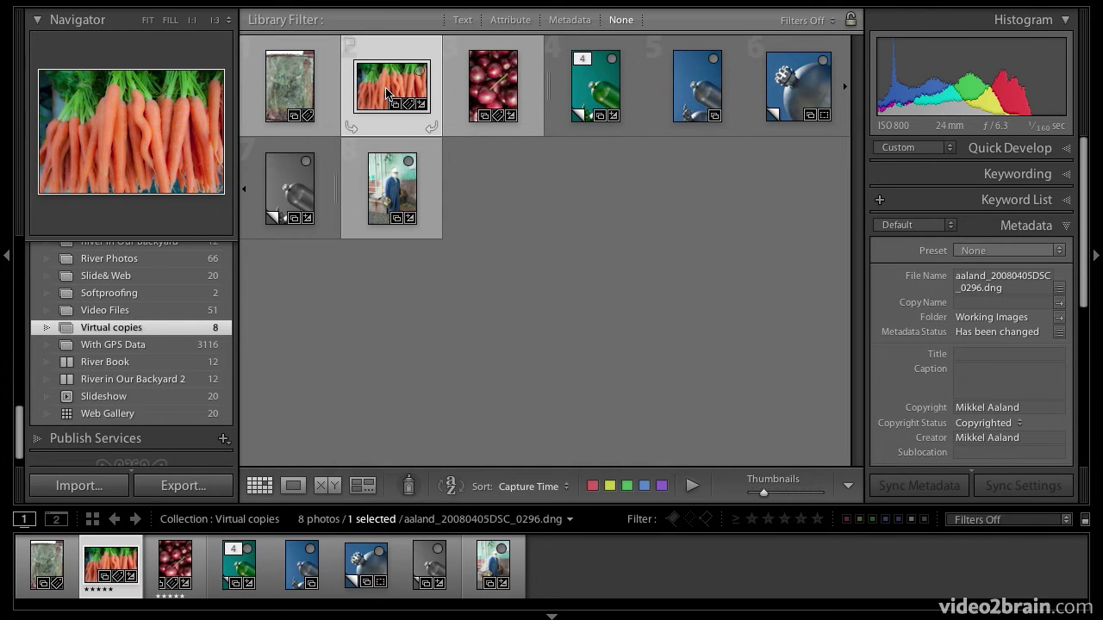
- Open the carrots photo aaland_20080405DSC_0296.dng in the Develop module
{"action": "key", "text": "d"}
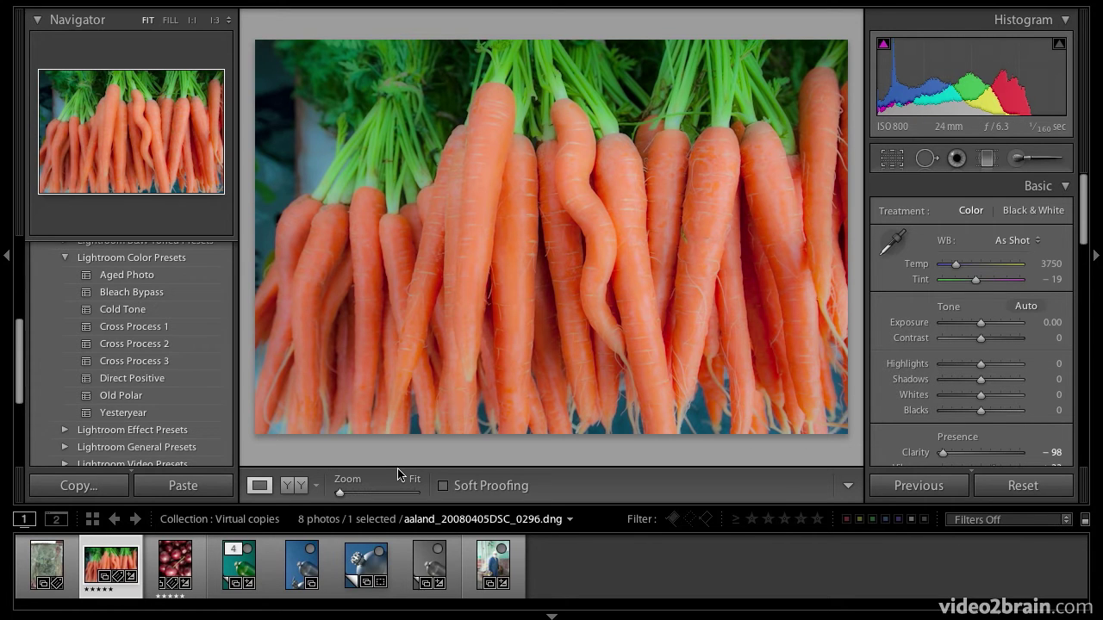
- Enable soft proofing on the carrots photo and raise Clarity from −98 to −36
{"action": "left_click", "coordinate": [443, 486]}
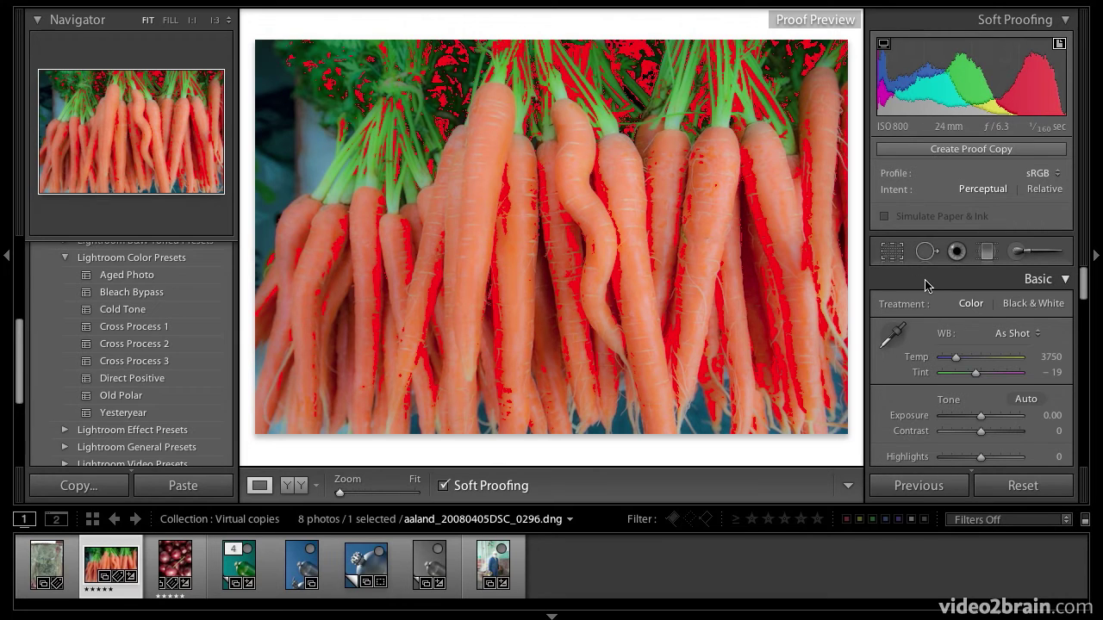
{"action": "scroll", "coordinate": [1002, 316], "scroll_direction": "down", "scroll_amount": 1}
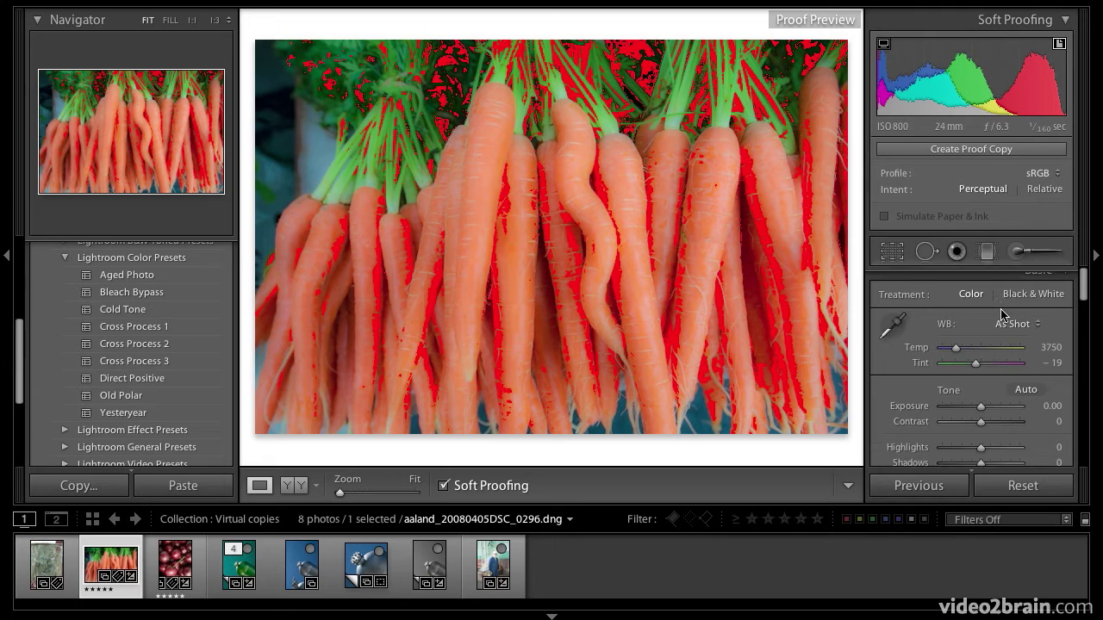
{"action": "scroll", "coordinate": [1002, 315], "scroll_direction": "down", "scroll_amount": 5}
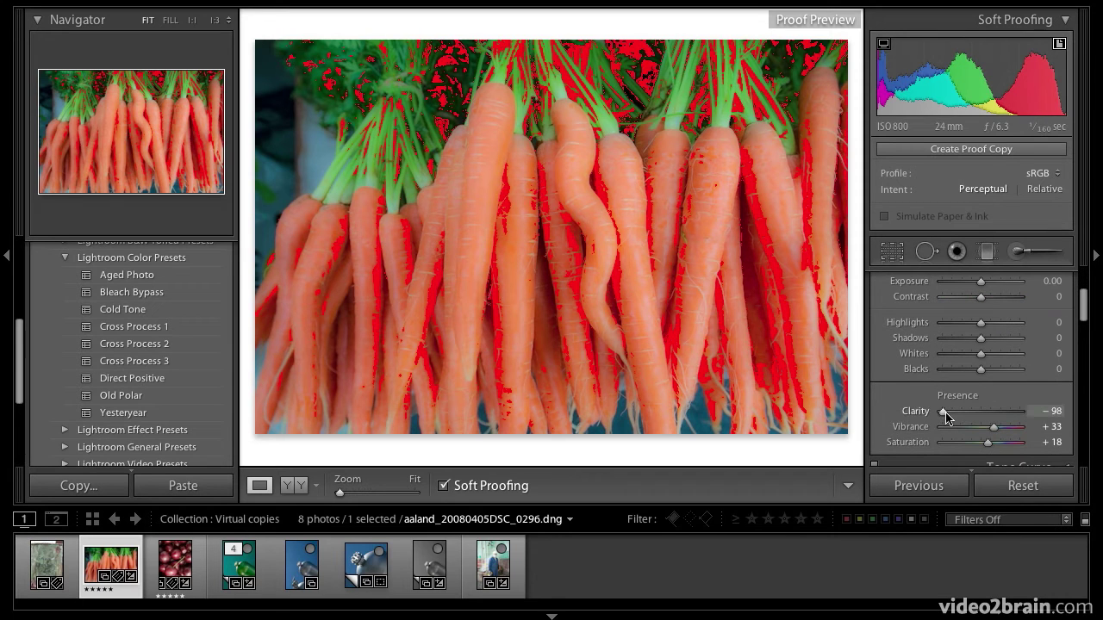
{"action": "left_click_drag", "start_coordinate": [946, 418], "coordinate": [969, 416]}
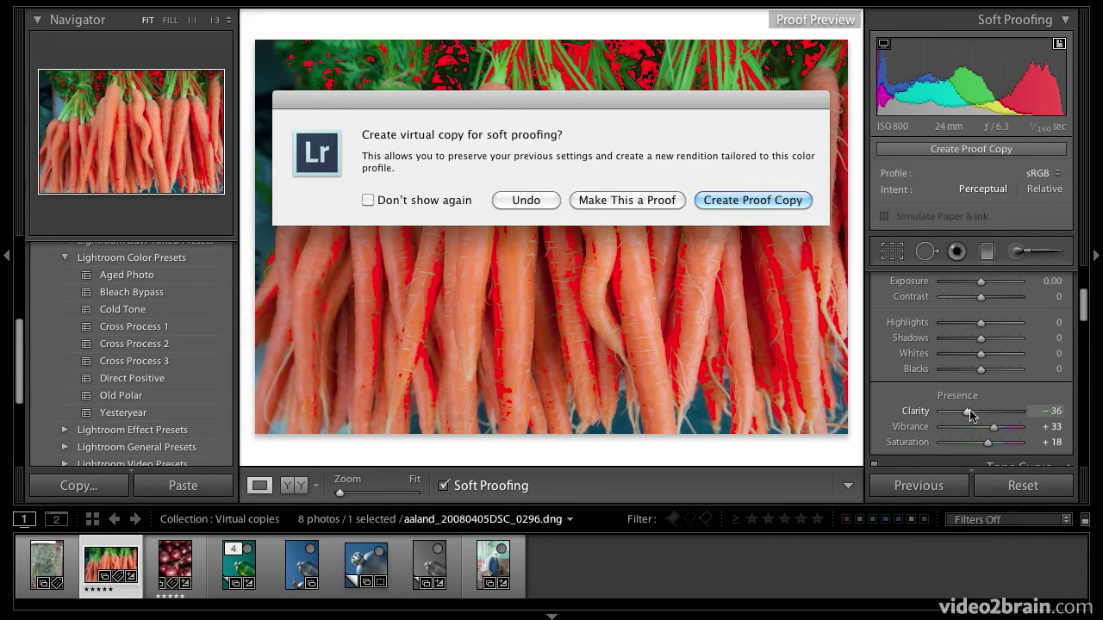
- Create an sRGB proof copy of the carrots and lower its Vibrance from +33 to +7
{"action": "left_click", "coordinate": [755, 201]}
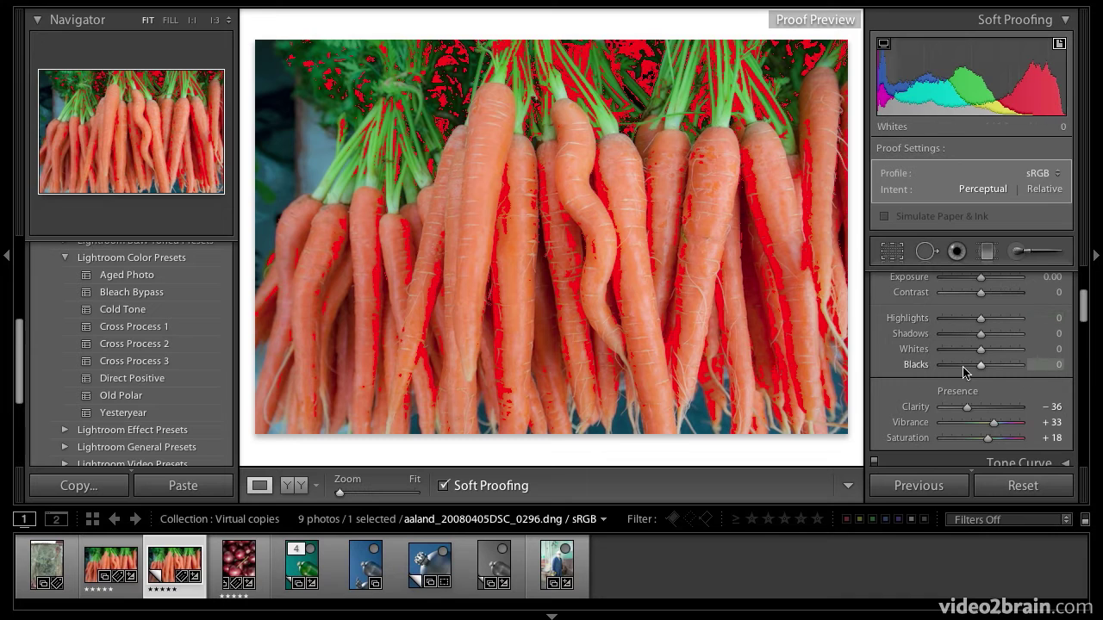
{"action": "left_click_drag", "start_coordinate": [992, 426], "coordinate": [982, 431]}
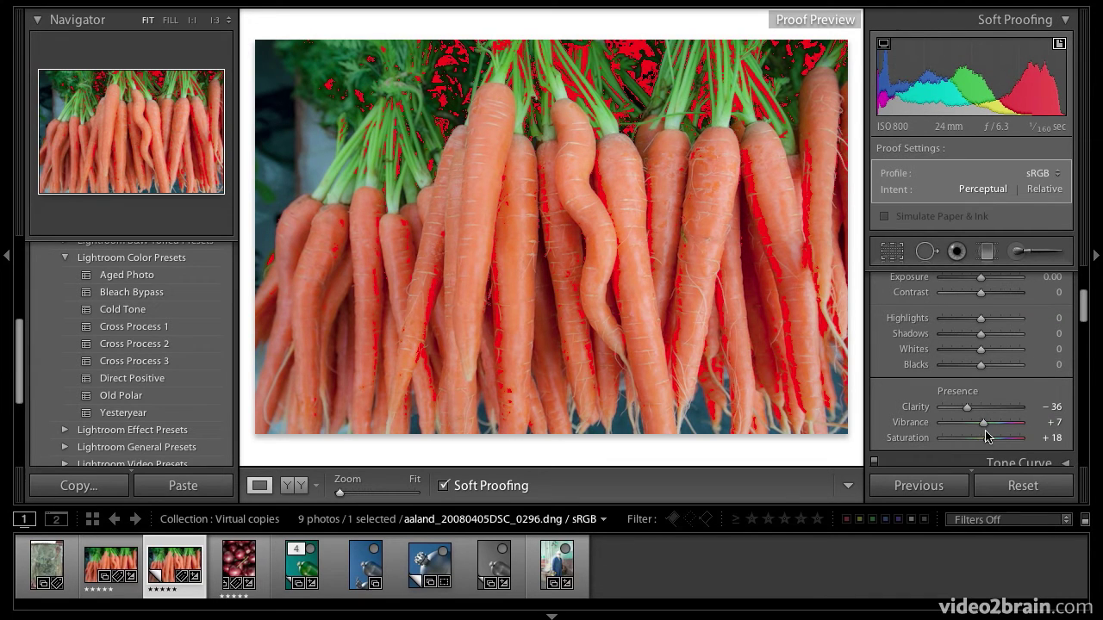
- Reset the proof copy's Vibrance and Saturation sliders to 0
{"action": "double_click", "coordinate": [982, 424]}
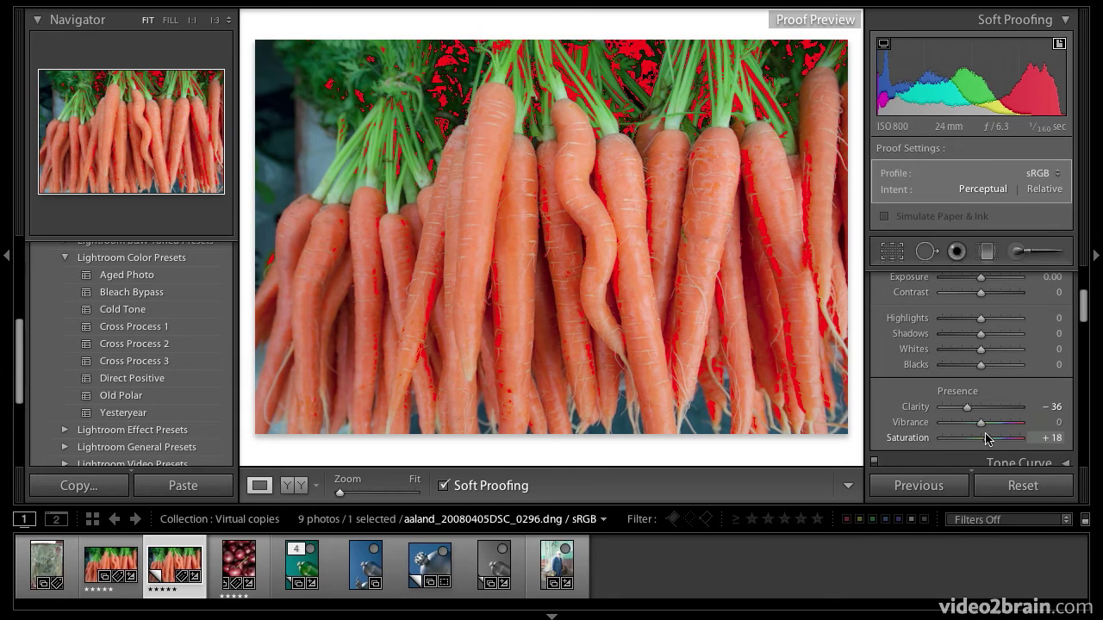
{"action": "double_click", "coordinate": [987, 439]}
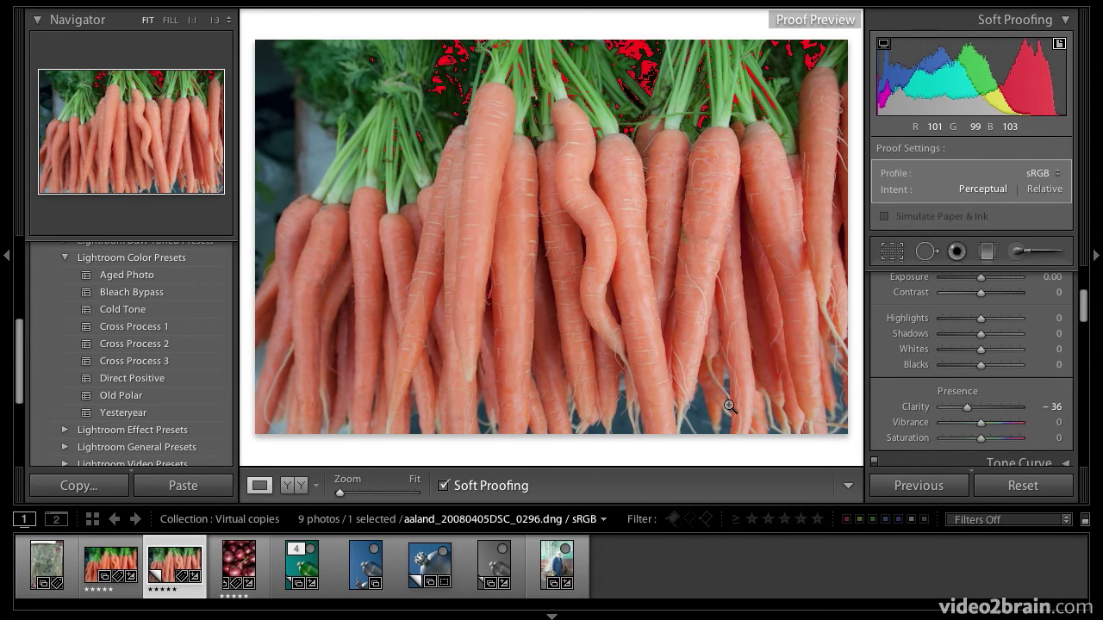
- Select the rusty can photo aaland_20050618DSC_0067.dng and collapse the Presets panel
{"action": "left_click", "coordinate": [47, 571]}
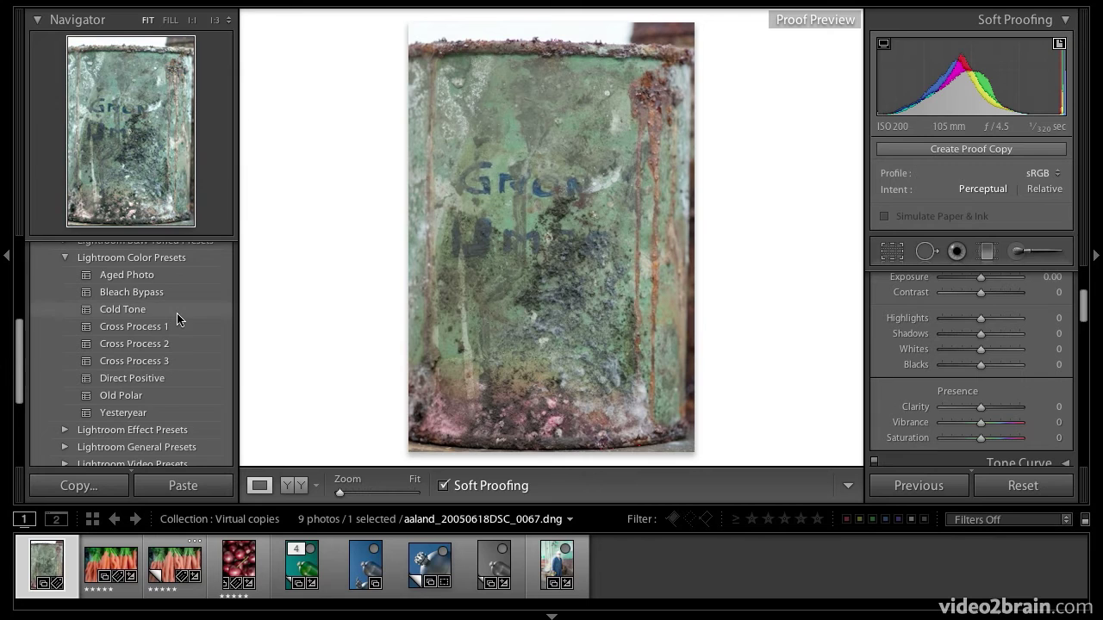
{"action": "scroll", "coordinate": [177, 314], "scroll_direction": "up", "scroll_amount": 3}
{"action": "scroll", "coordinate": [176, 319], "scroll_direction": "down", "scroll_amount": 3}
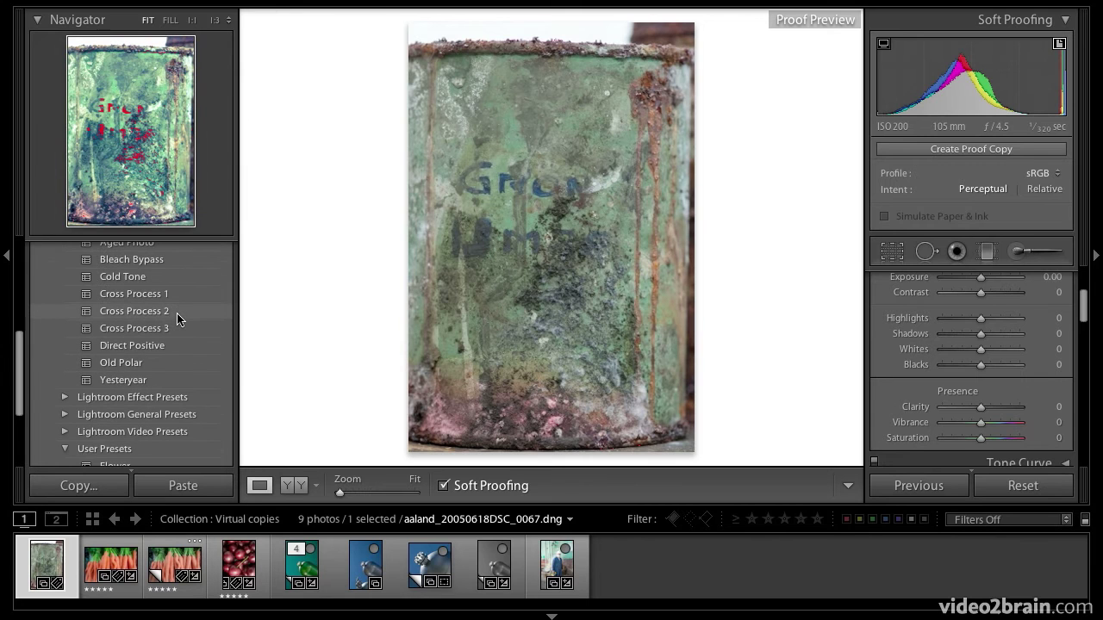
{"action": "scroll", "coordinate": [176, 318], "scroll_direction": "up", "scroll_amount": 10}
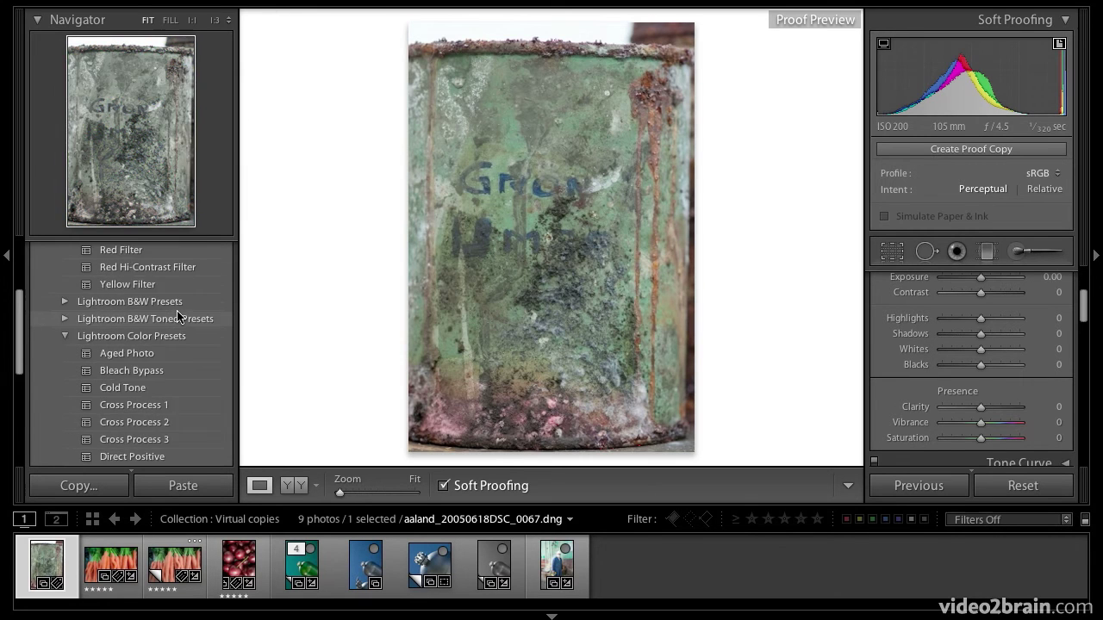
{"action": "left_click", "coordinate": [40, 248]}
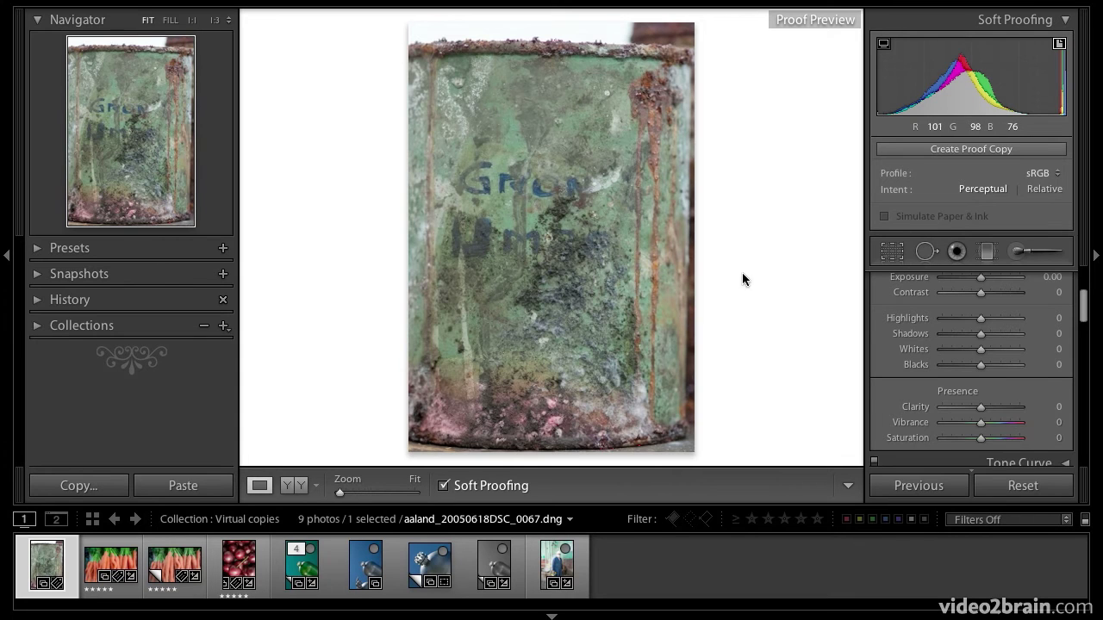
{"action": "scroll", "coordinate": [915, 343], "scroll_direction": "up", "scroll_amount": 2}
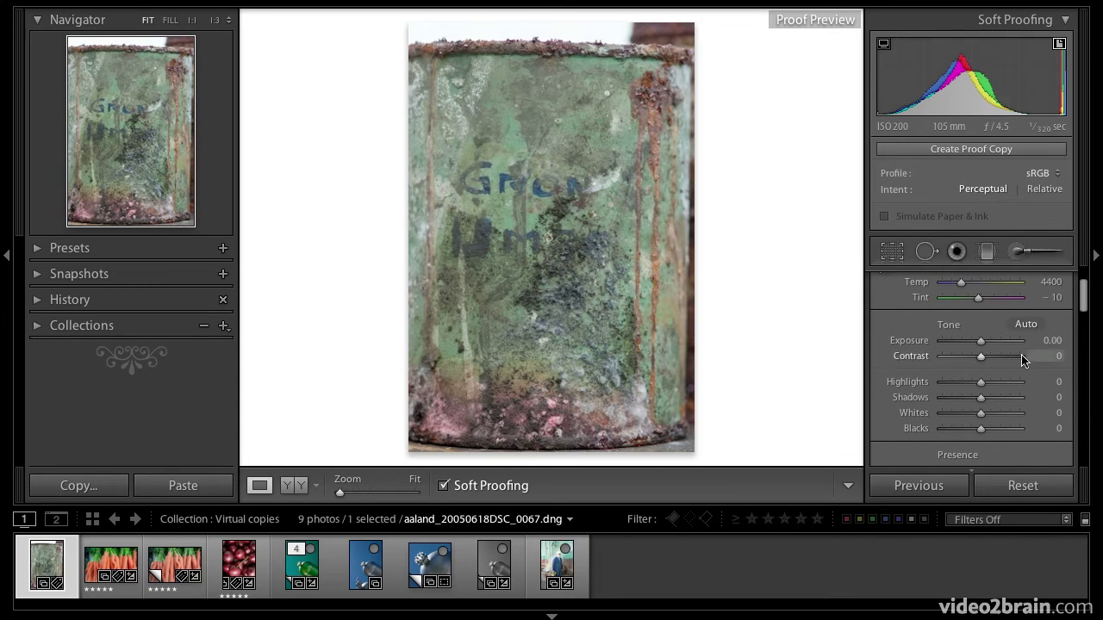
{"action": "scroll", "coordinate": [1022, 357], "scroll_direction": "up", "scroll_amount": 2}
- Turn off soft proofing, make the rusty can photo black and white, and darken its exposure
{"action": "left_click", "coordinate": [1033, 304]}
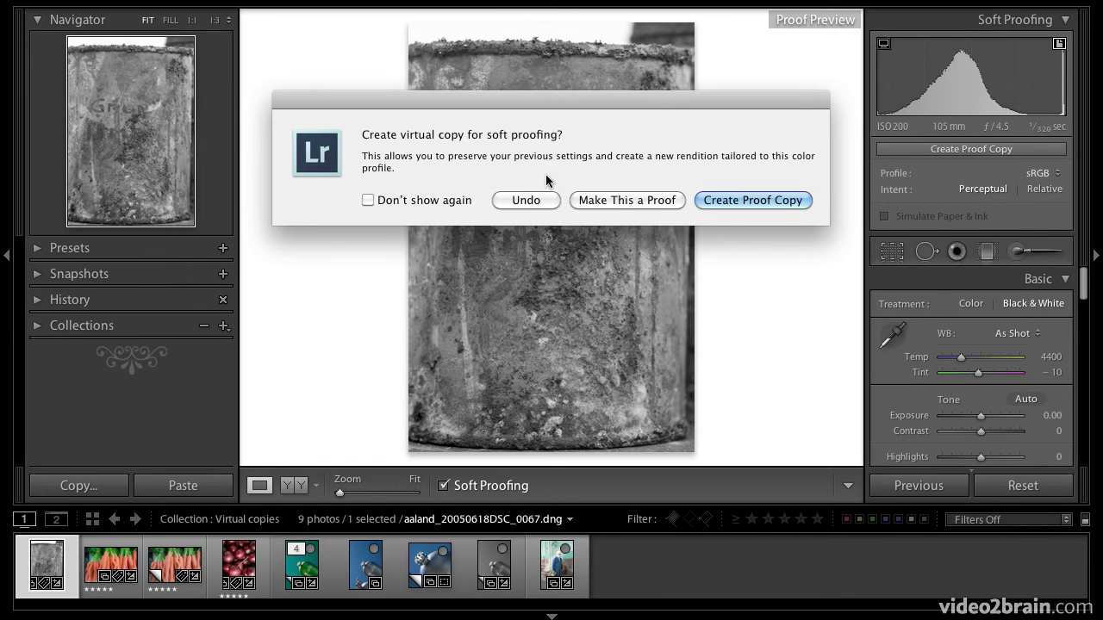
{"action": "left_click", "coordinate": [541, 201]}
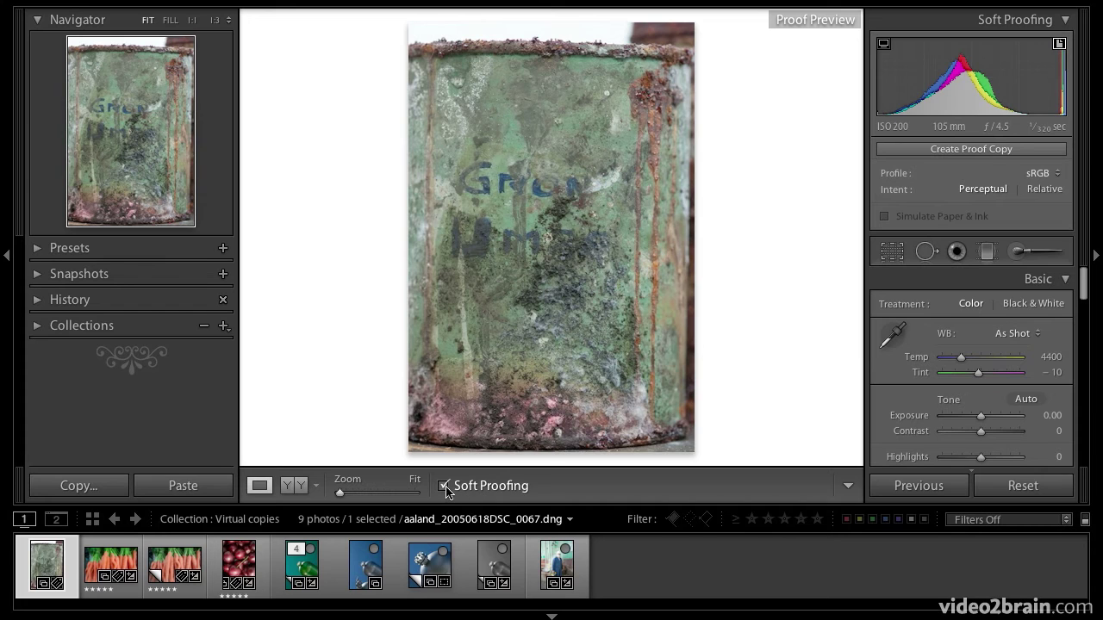
{"action": "left_click", "coordinate": [444, 486]}
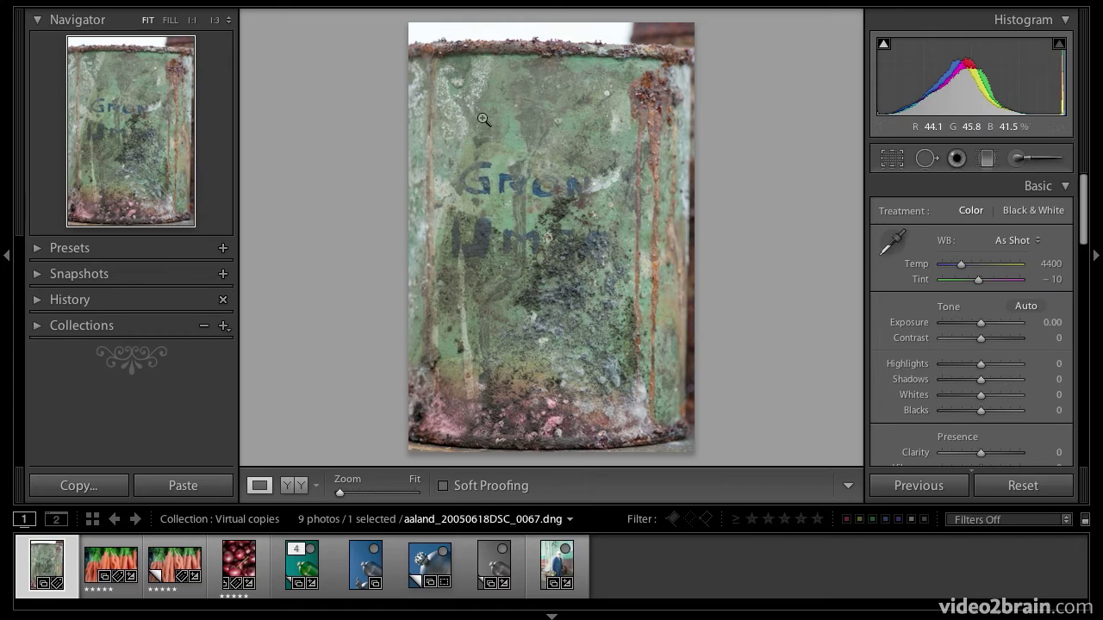
{"action": "left_click", "coordinate": [1031, 211]}
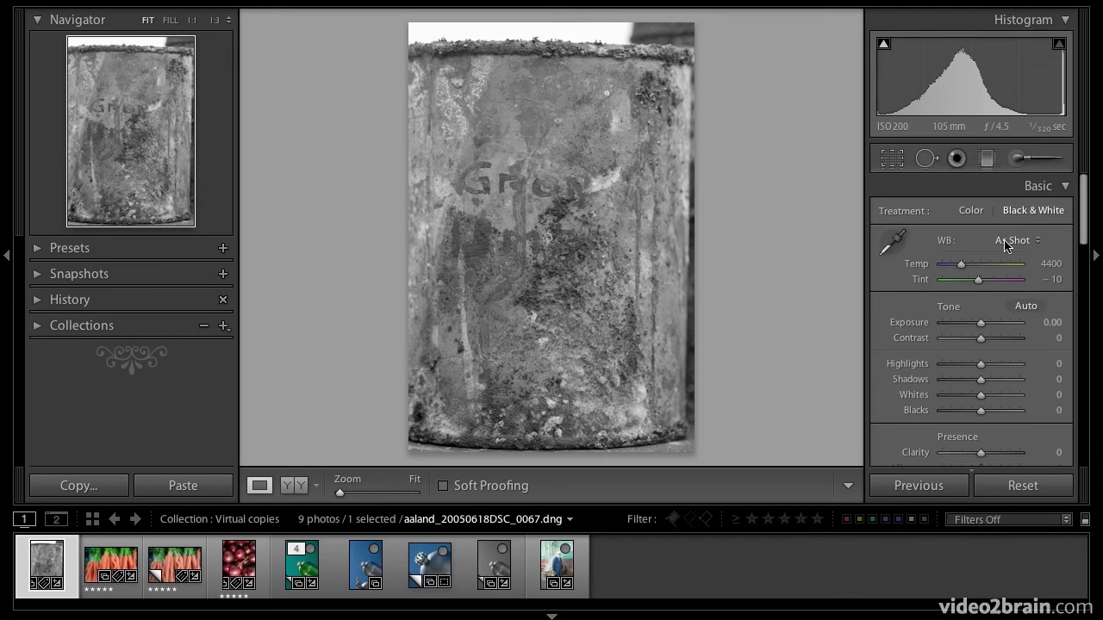
{"action": "left_click_drag", "start_coordinate": [983, 324], "coordinate": [994, 348]}
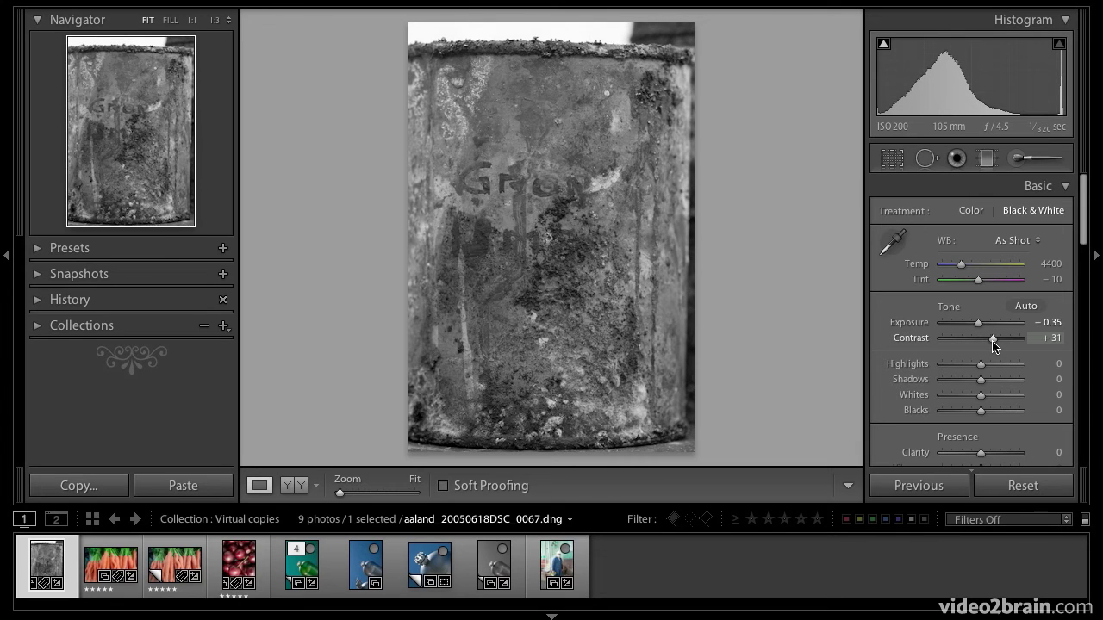
- Save the can's black-and-white settings as a snapshot named 'Black and White Version'
{"action": "left_click", "coordinate": [38, 274]}
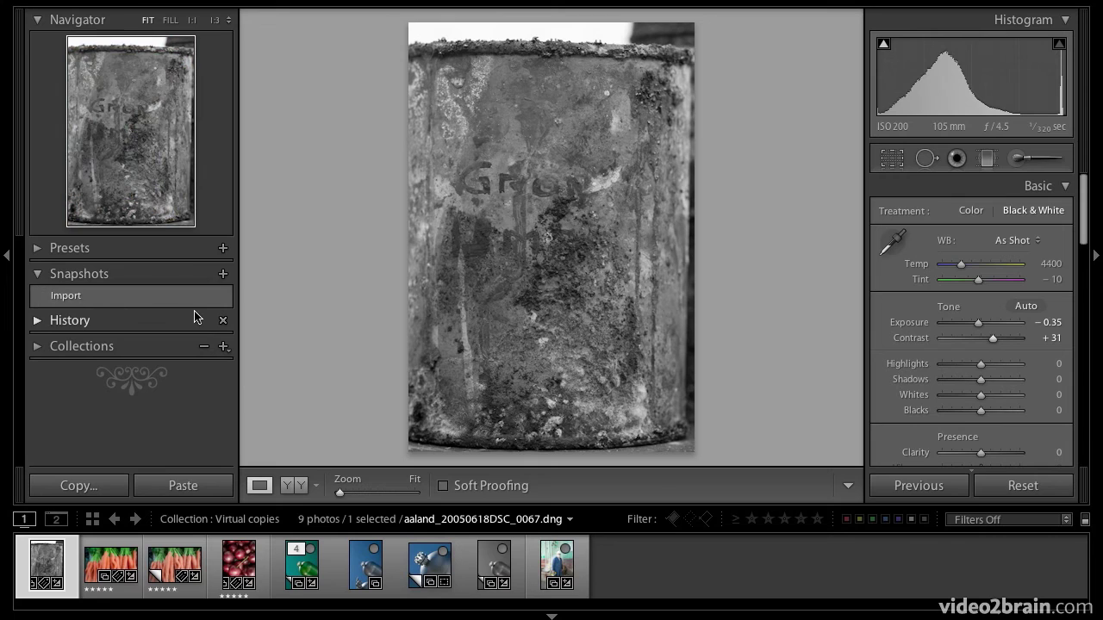
{"action": "left_click", "coordinate": [222, 276]}
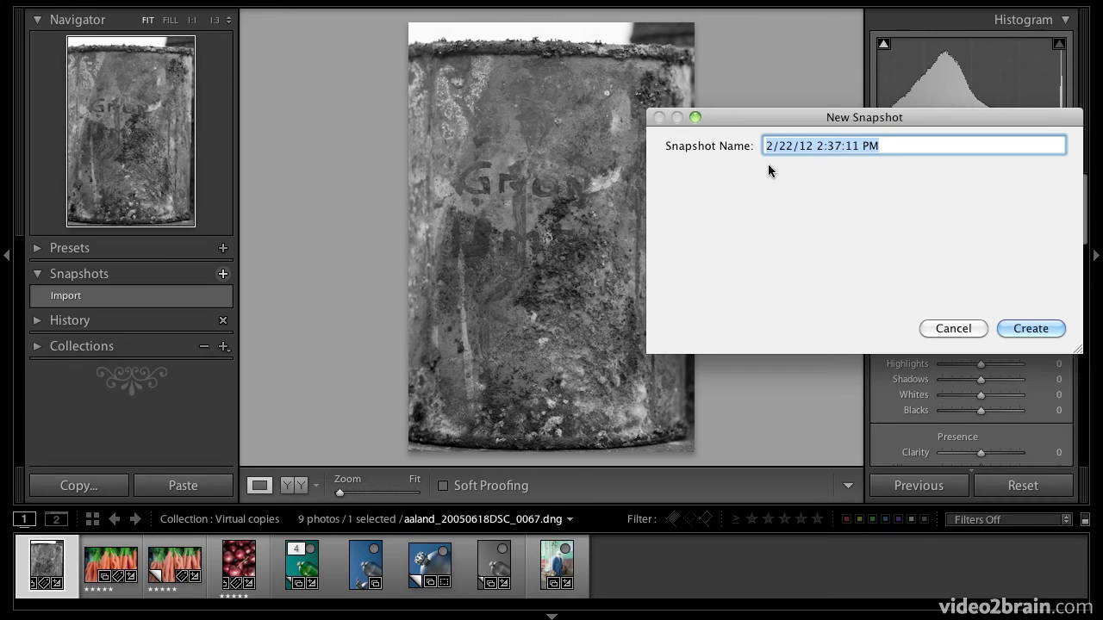
{"action": "type", "text": "Black"}
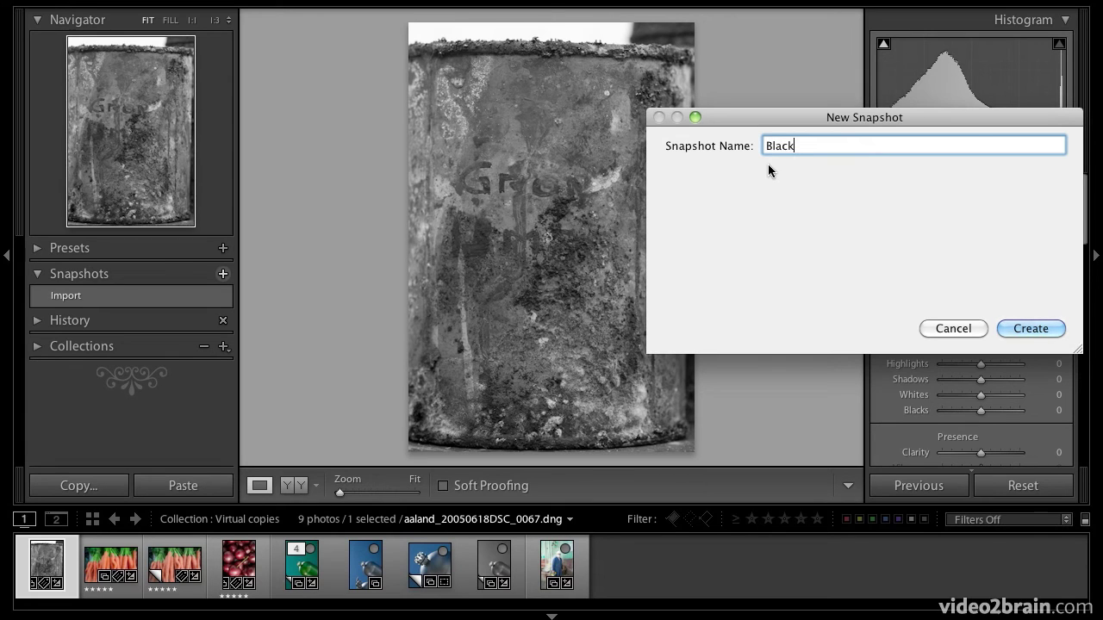
{"action": "type", "text": " and White Version"}
{"action": "key", "text": "Return"}
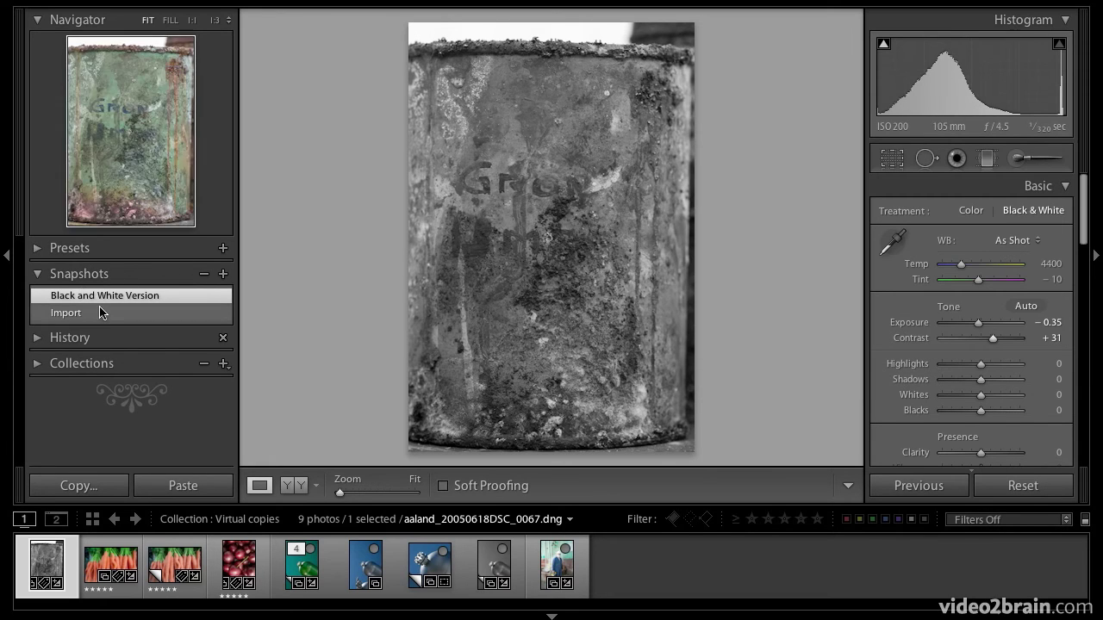
- Revert to the pre-black-and-white colour state, then set Vibrance and Saturation to +64 and Exposure to −0.55
{"action": "left_click", "coordinate": [37, 337]}
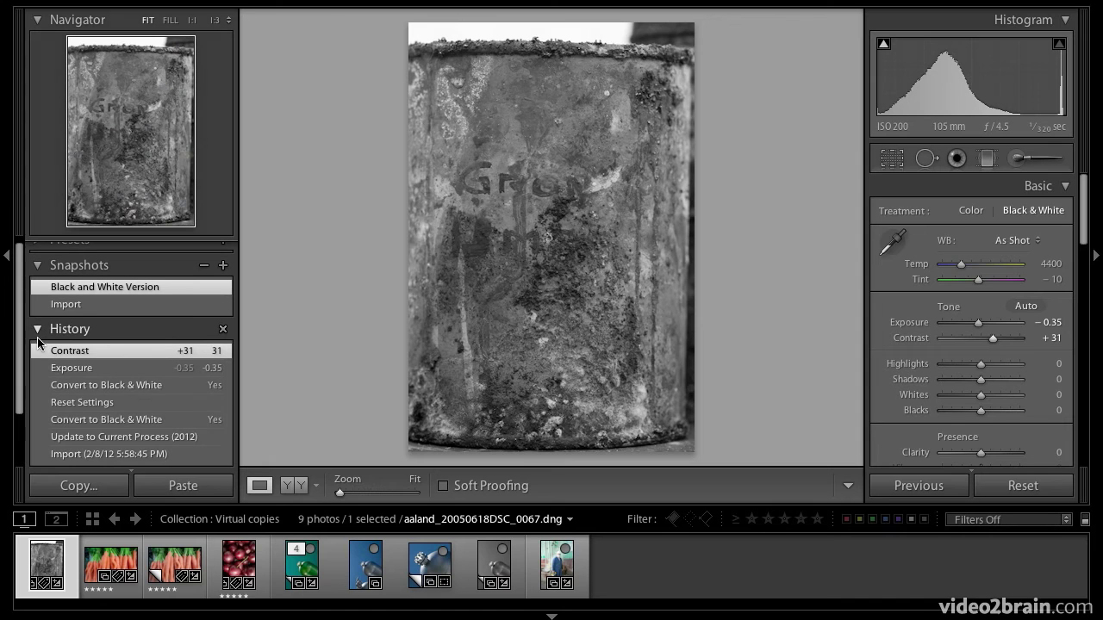
{"action": "left_click", "coordinate": [118, 426]}
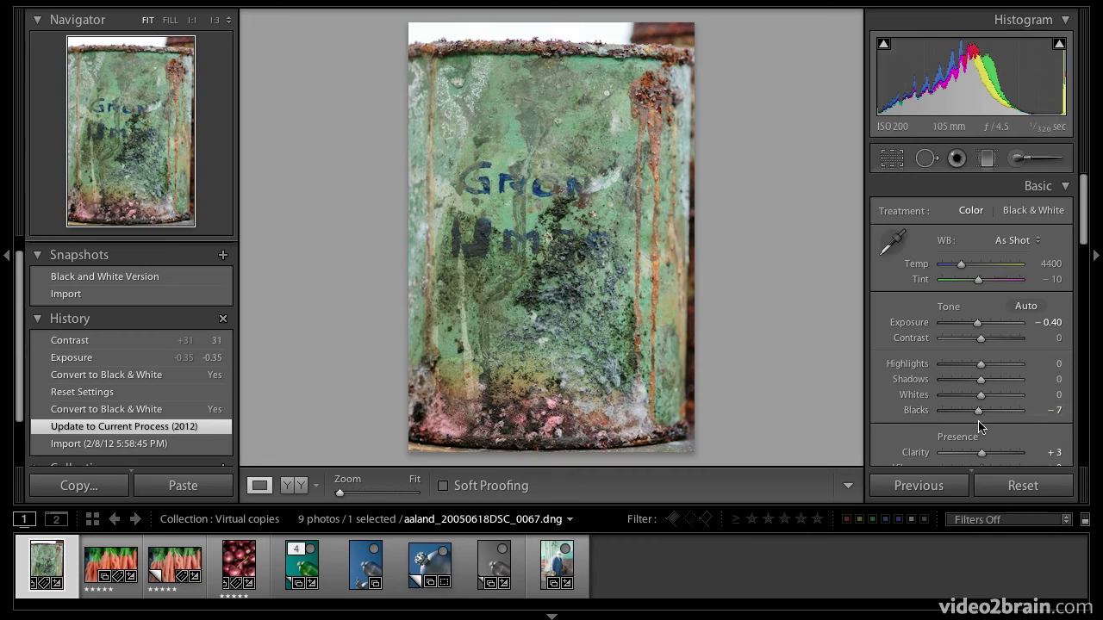
{"action": "scroll", "coordinate": [980, 373], "scroll_direction": "down", "scroll_amount": 3}
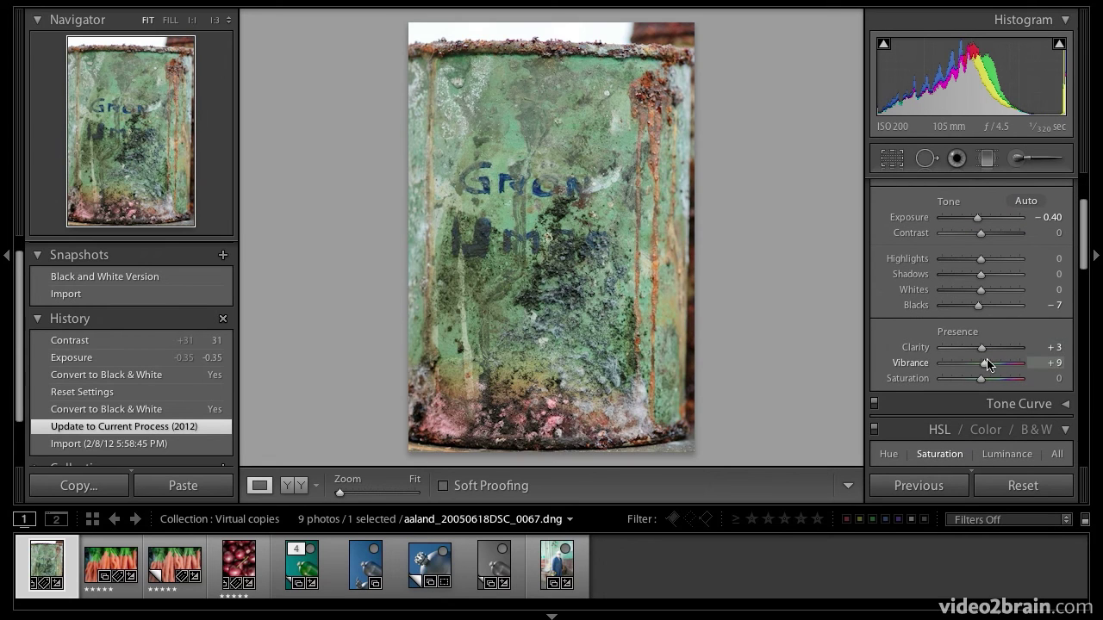
{"action": "left_click_drag", "start_coordinate": [981, 363], "coordinate": [1006, 364]}
{"action": "left_click_drag", "start_coordinate": [982, 380], "coordinate": [1009, 382]}
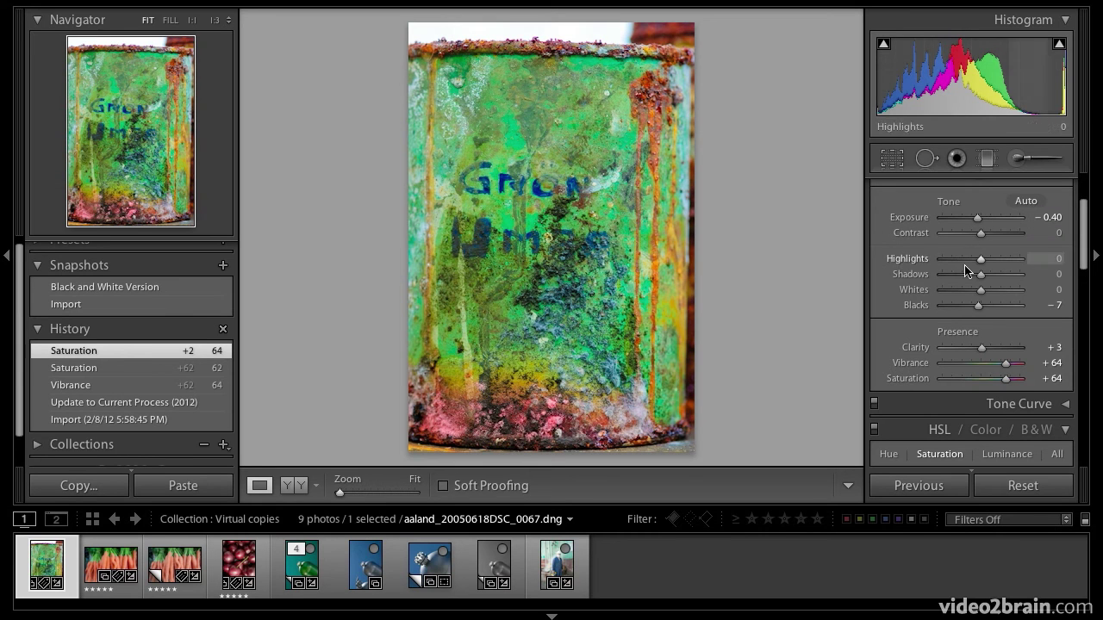
{"action": "scroll", "coordinate": [968, 268], "scroll_direction": "up", "scroll_amount": 3}
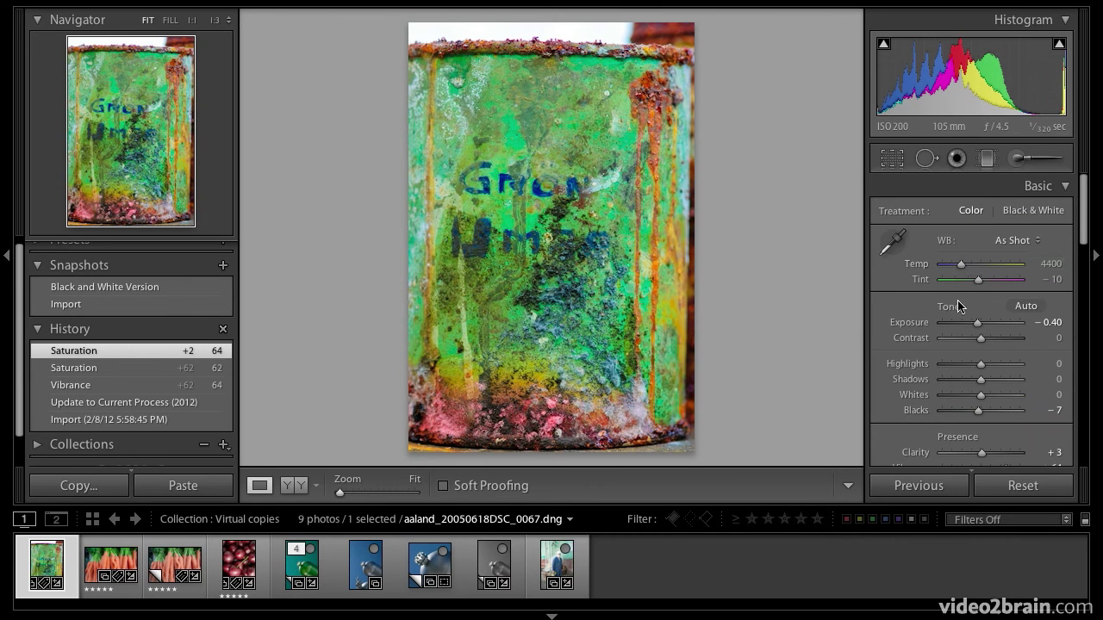
{"action": "left_click_drag", "start_coordinate": [977, 323], "coordinate": [974, 321]}
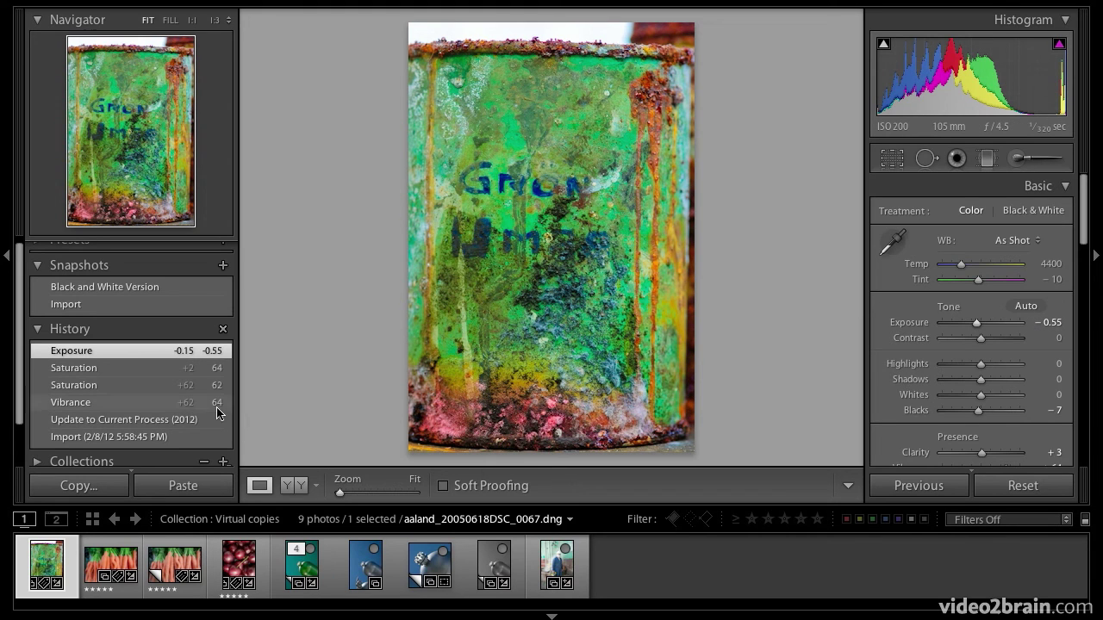
- Create a 'Colorful Copy' snapshot of the vivid look, then revert the can to muted colours (Exposure −0.40)
{"action": "left_click", "coordinate": [223, 267]}
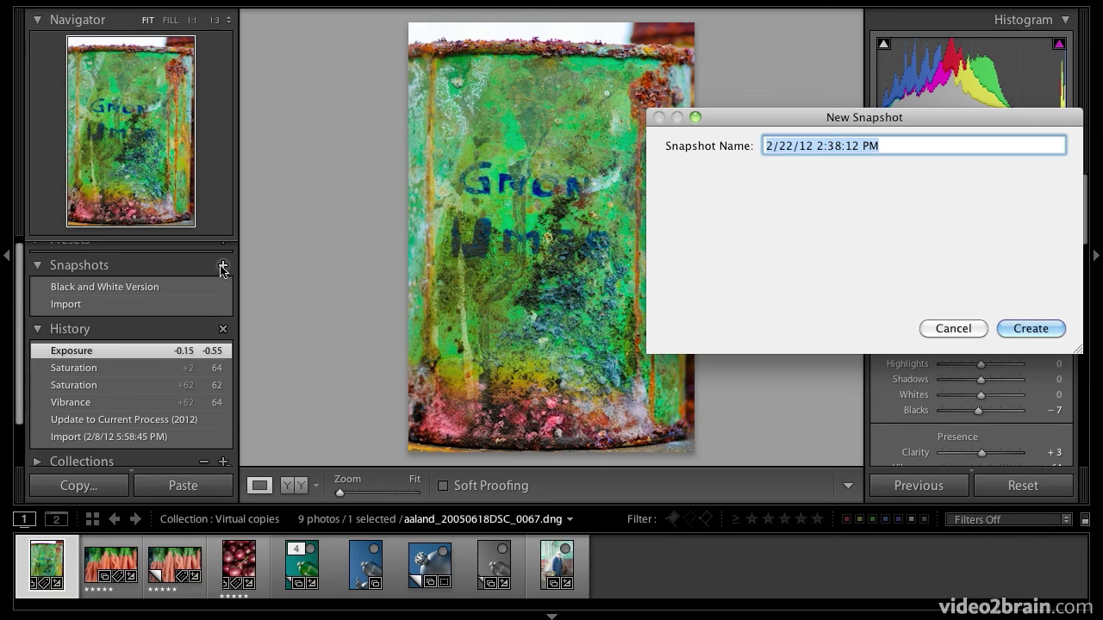
{"action": "type", "text": "Colorful Copy"}
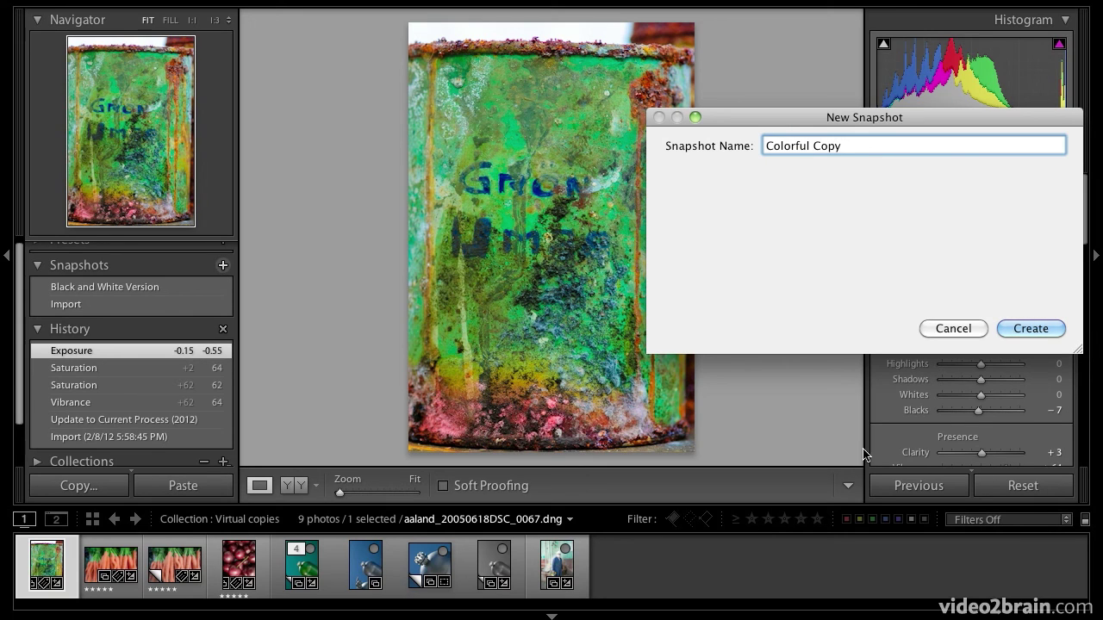
{"action": "left_click", "coordinate": [1034, 327]}
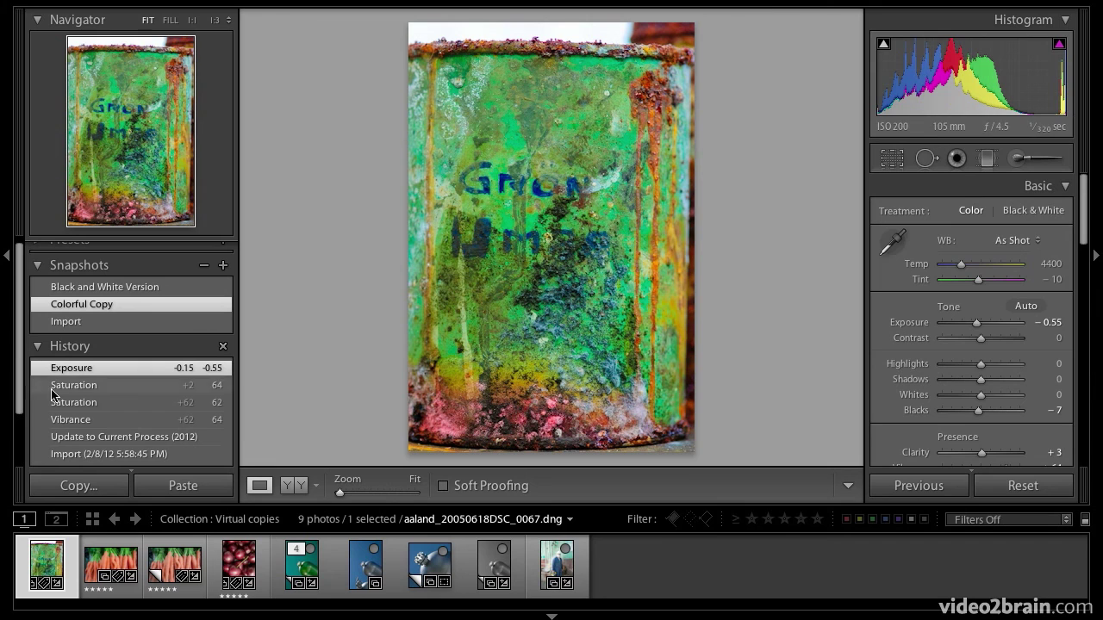
{"action": "left_click", "coordinate": [112, 436]}
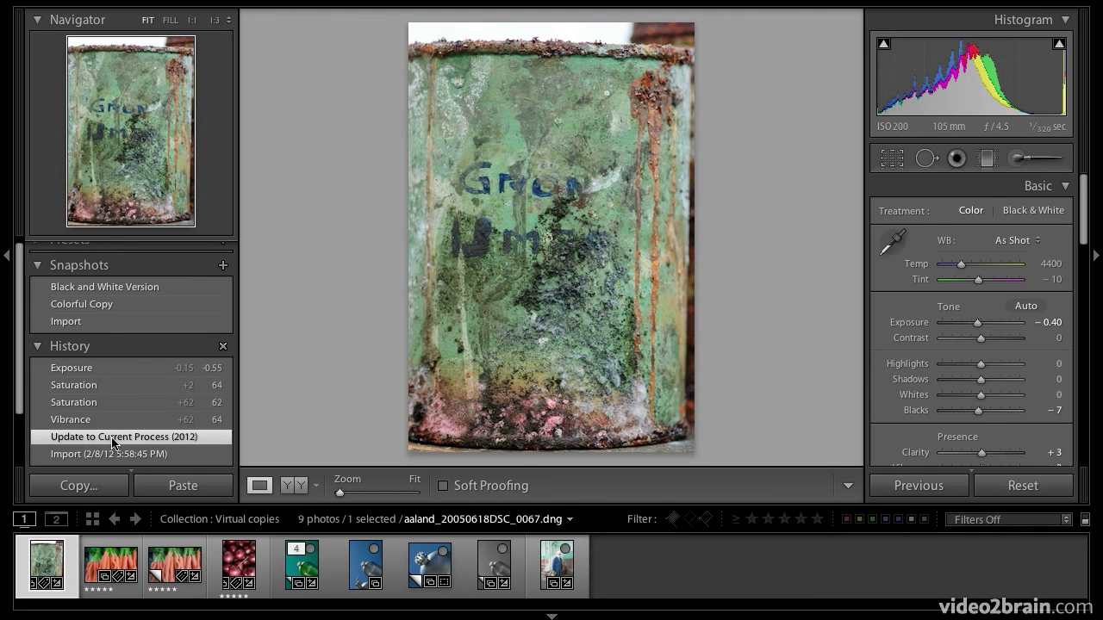
{"action": "key", "text": "g"}
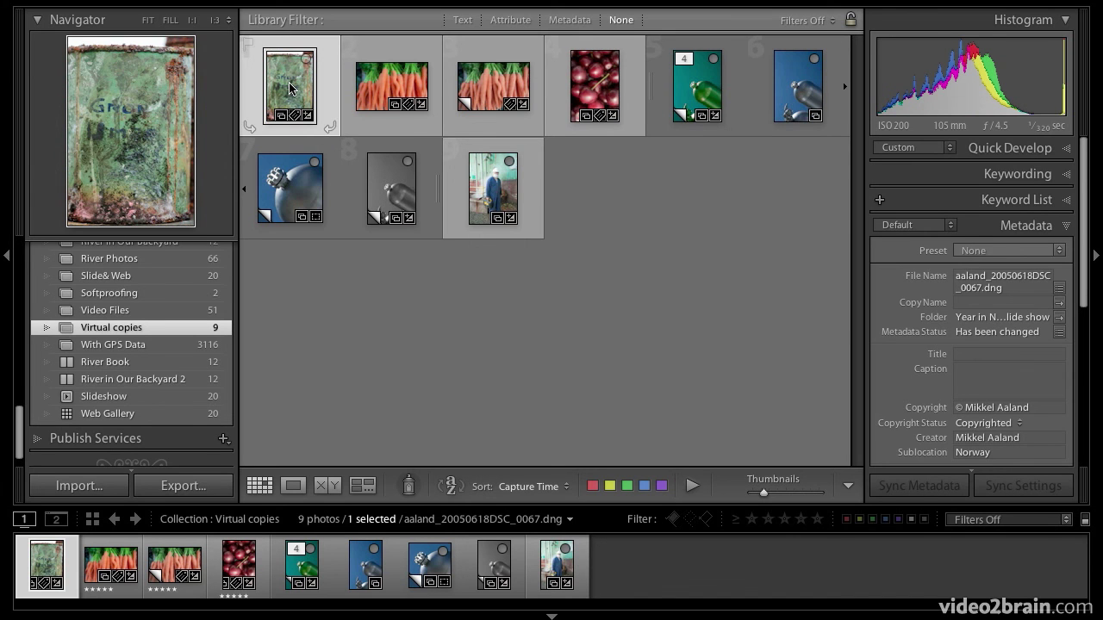
{"action": "key", "text": "d"}
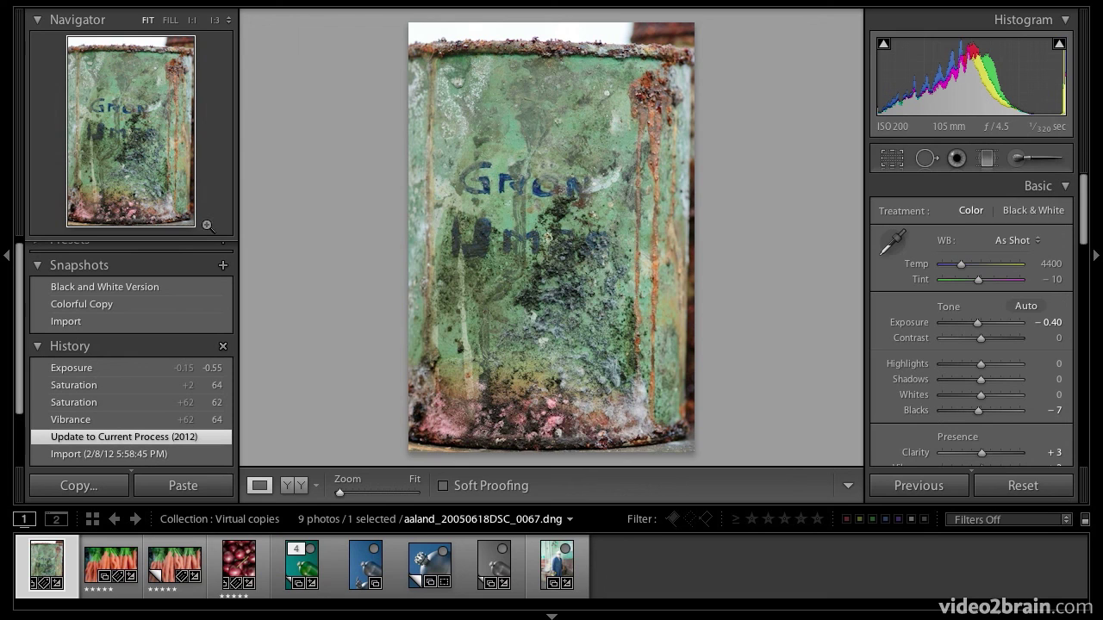
{"action": "mouse_move", "coordinate": [131, 287]}
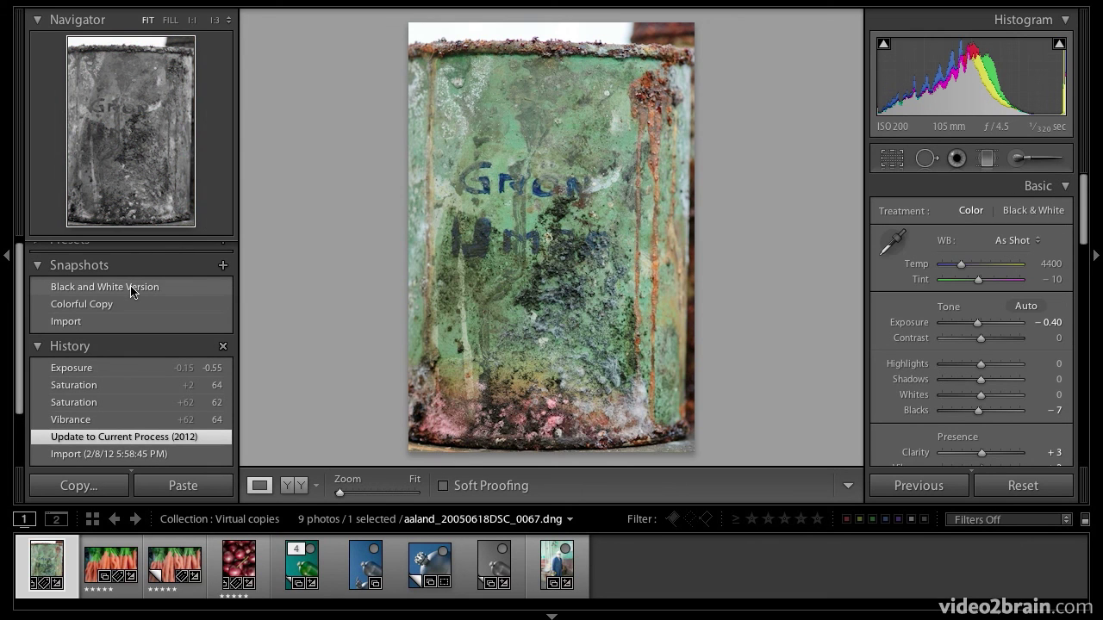
- Cycle through the Black and White Version, Colorful Copy and Import snapshots, ending on Black and White Version
{"action": "left_click", "coordinate": [131, 290]}
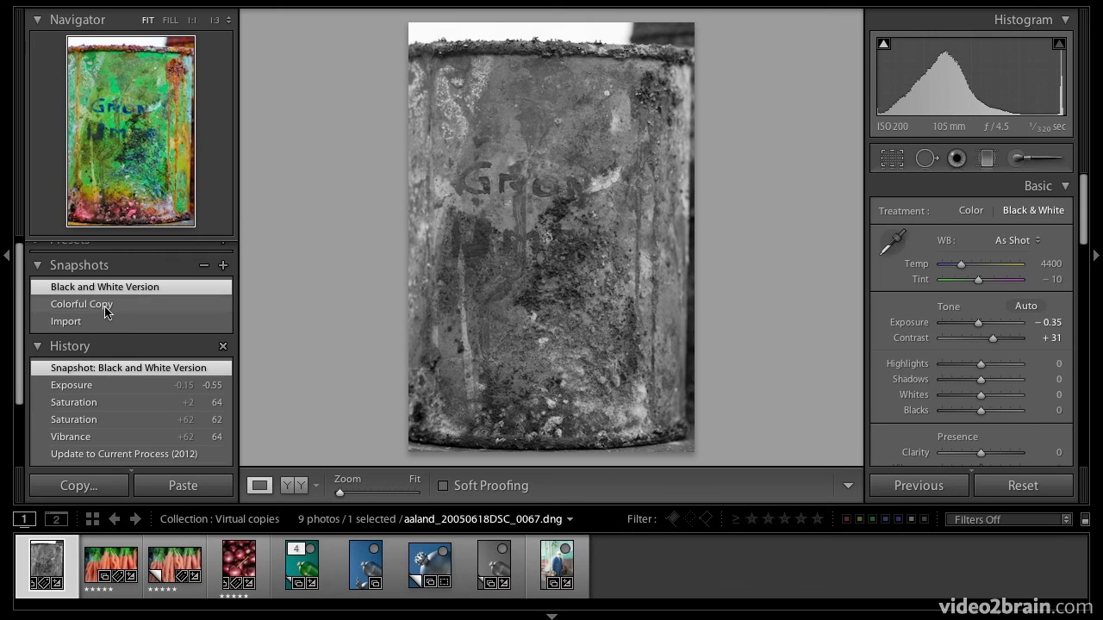
{"action": "left_click", "coordinate": [107, 311]}
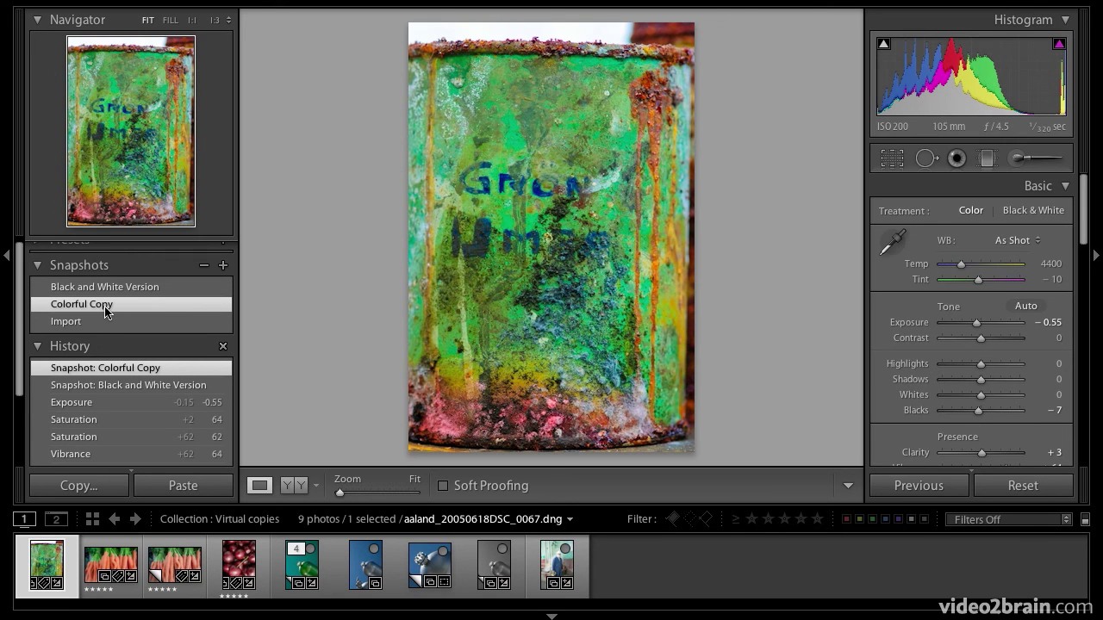
{"action": "left_click", "coordinate": [102, 322]}
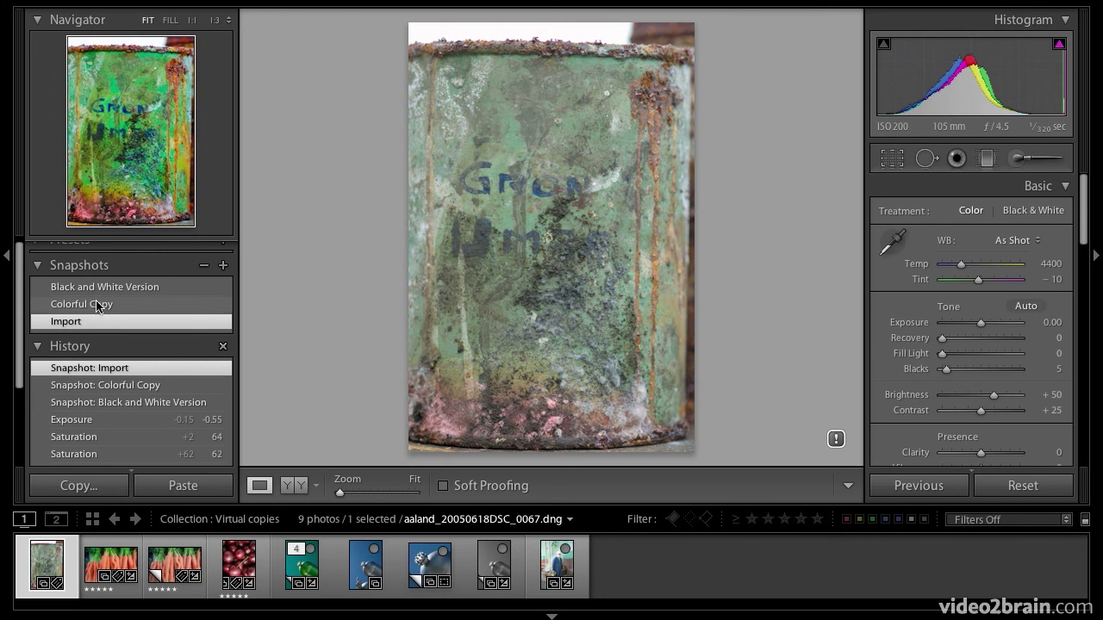
{"action": "left_click", "coordinate": [99, 305]}
{"action": "left_click", "coordinate": [99, 287]}
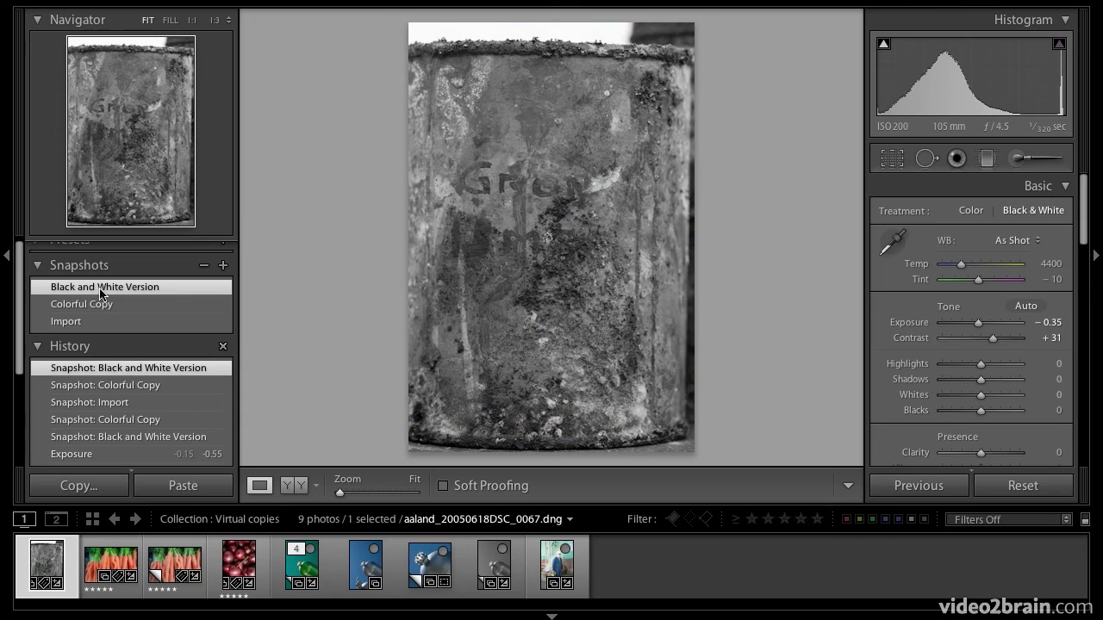